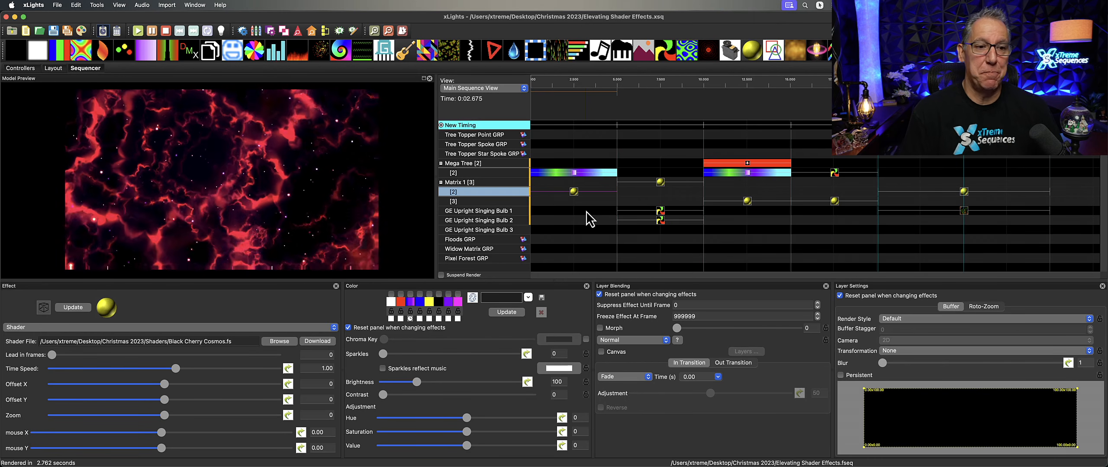
Preview the Black Cherry Cosmos shader on Matrix 1 layer 2 and examine its palette colors and hue adjustment
click(574, 193)
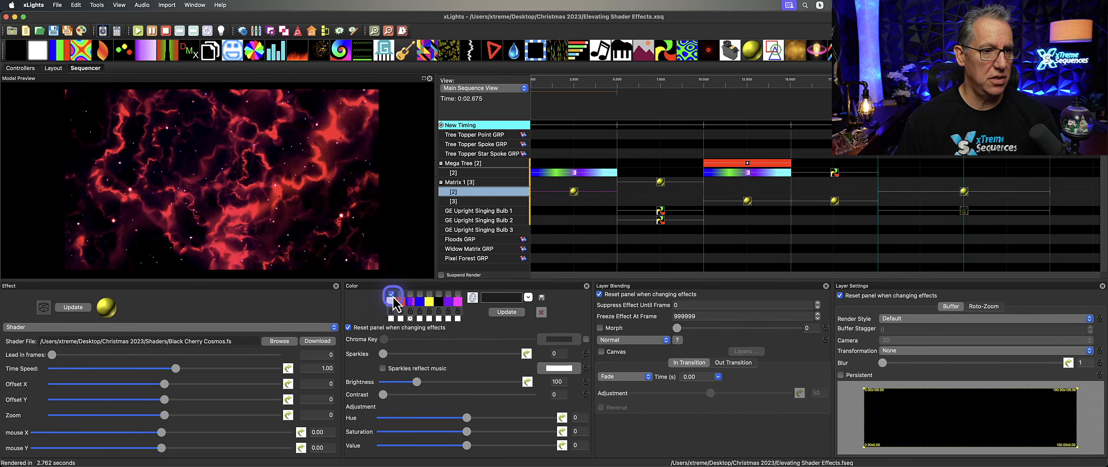
click(410, 296)
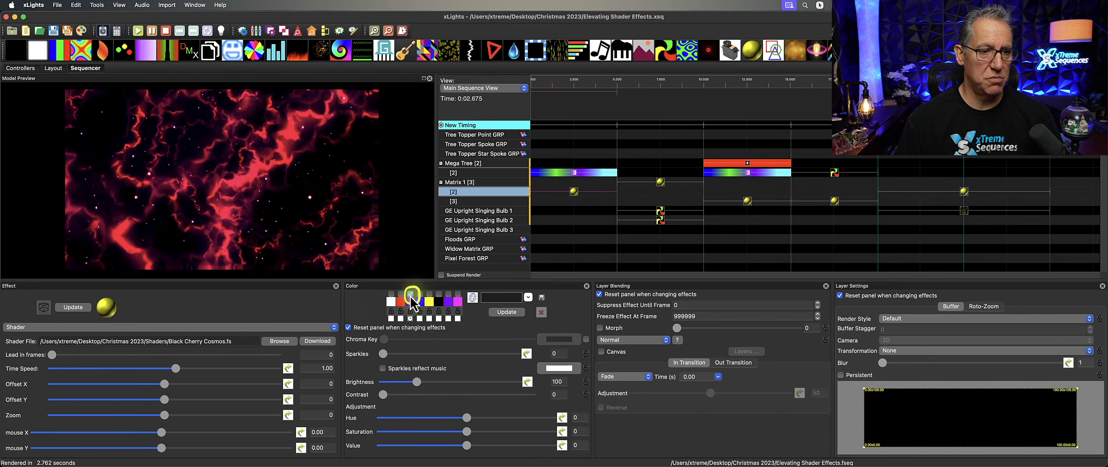
click(429, 296)
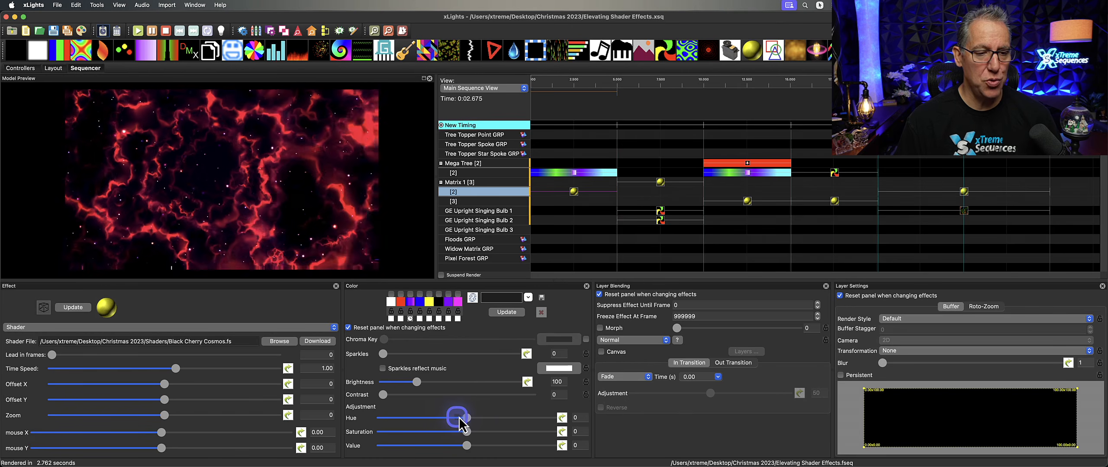
mouse_move(459, 419)
mouse_down()
mouse_move(363, 419)
mouse_move(539, 422)
mouse_move(507, 437)
mouse_move(512, 428)
mouse_move(471, 425)
mouse_up()
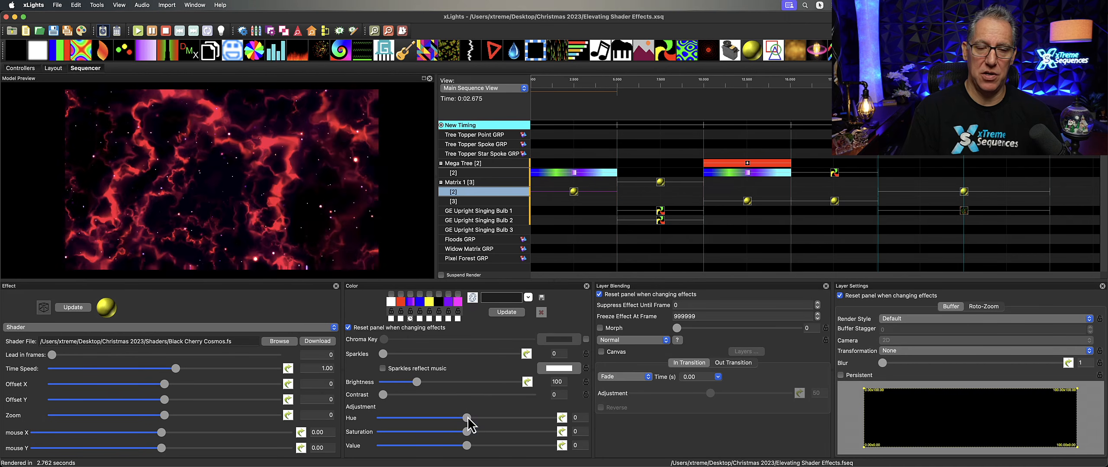
Preview the first Color Wash on Mega Tree layer 2 and inspect its gradient color curve
click(574, 173)
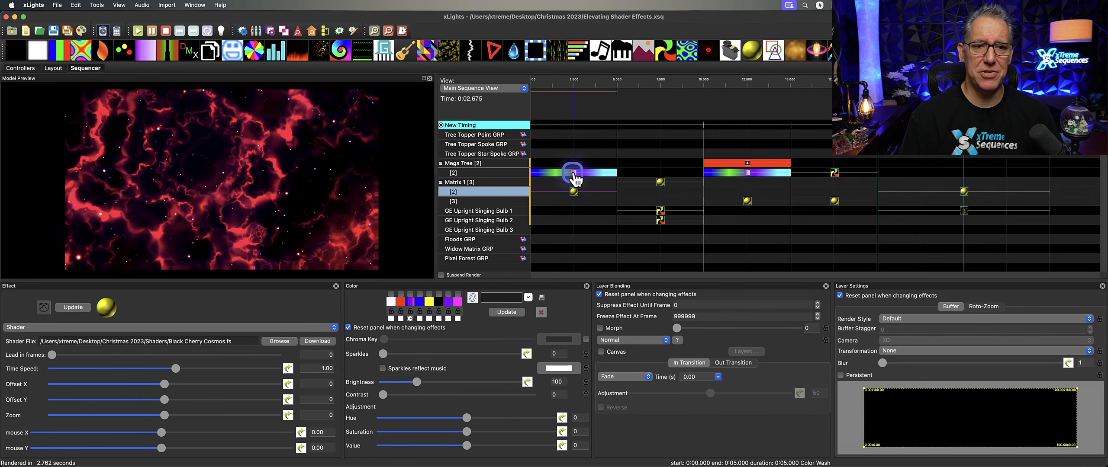
click(240, 167)
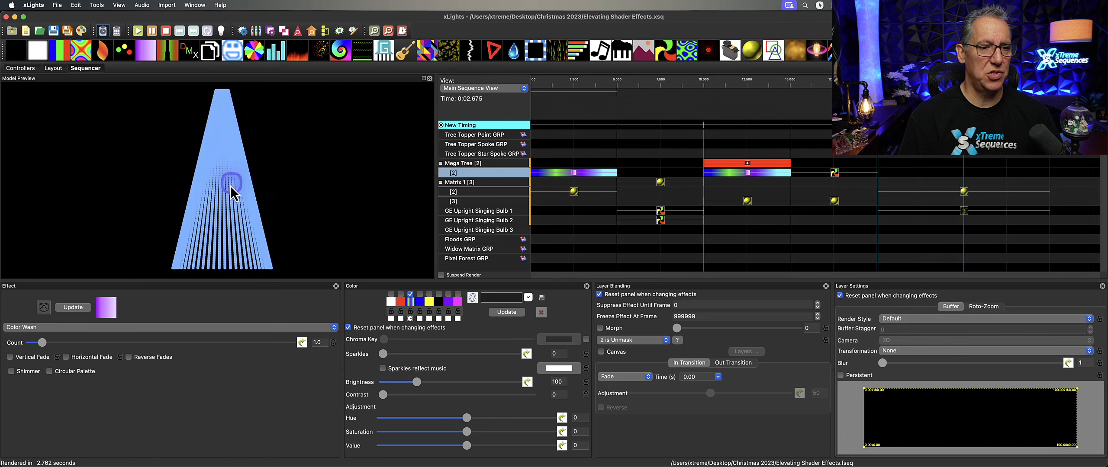
click(410, 302)
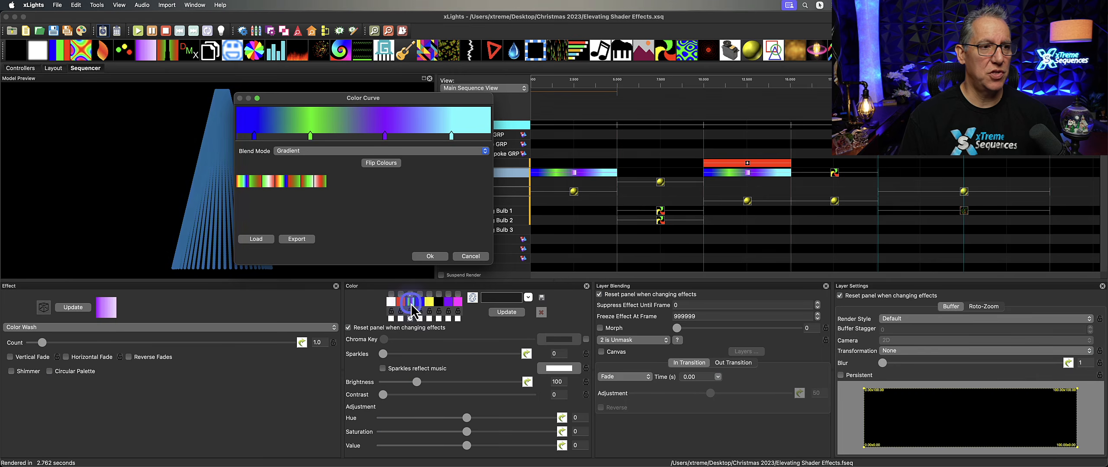
click(332, 212)
click(430, 257)
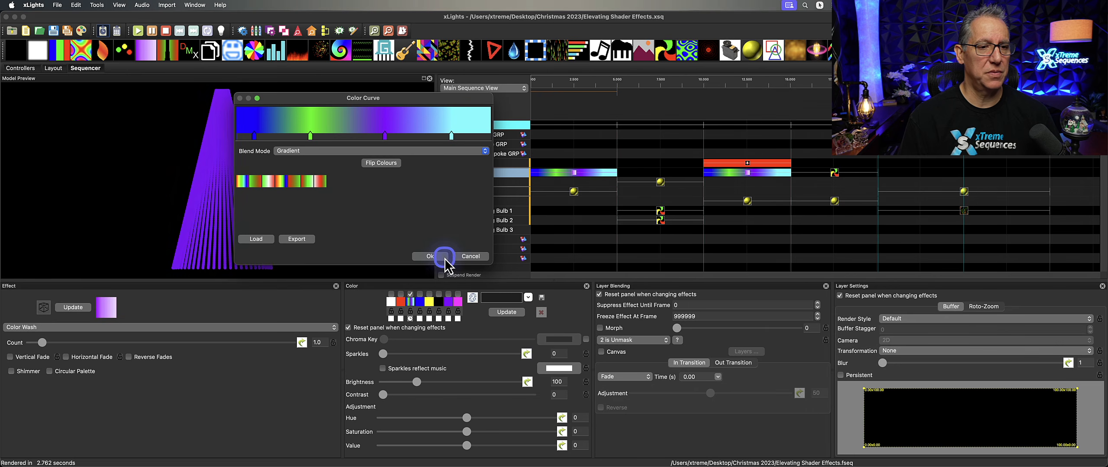
Move the first Color Wash from Mega Tree layer 2 to Matrix 1's first layer, above the Black Cherry Cosmos shader
click(574, 192)
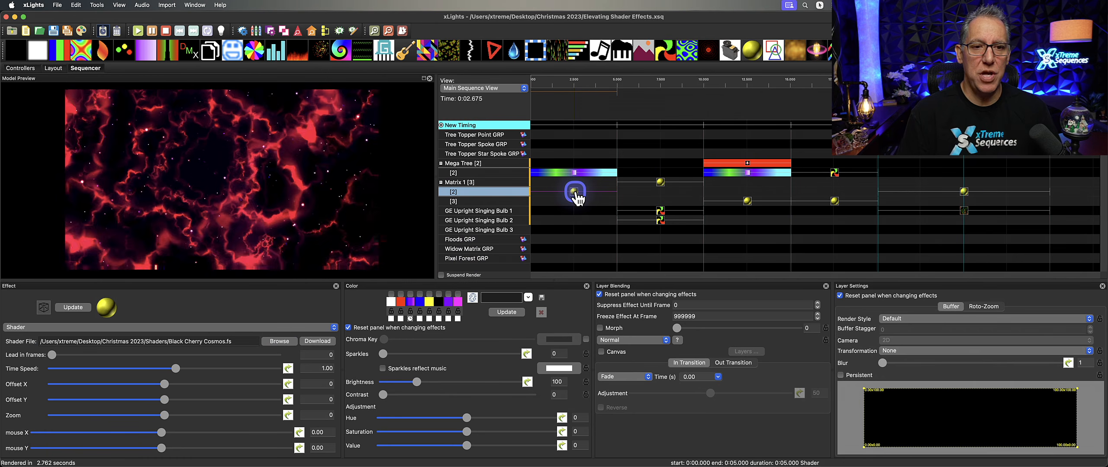
click(575, 174)
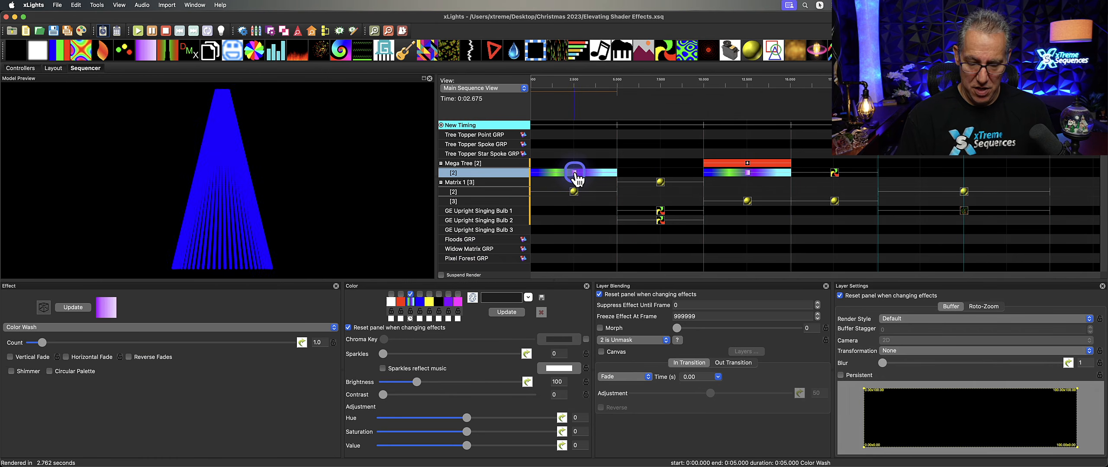
drag(575, 173, 576, 190)
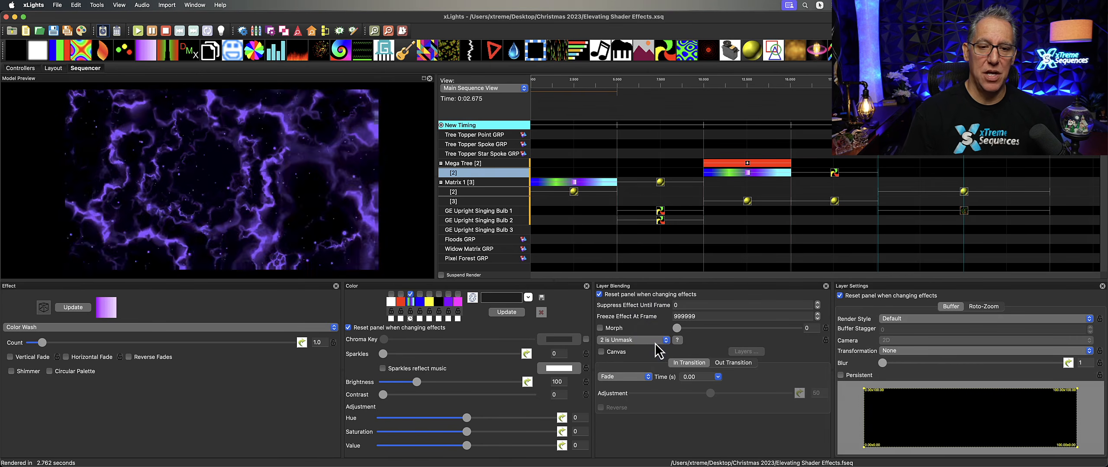
Try the 1 is Unmask, Max and Min blend modes on Matrix 1's Color Wash, and restore 2 is Unmask
click(655, 342)
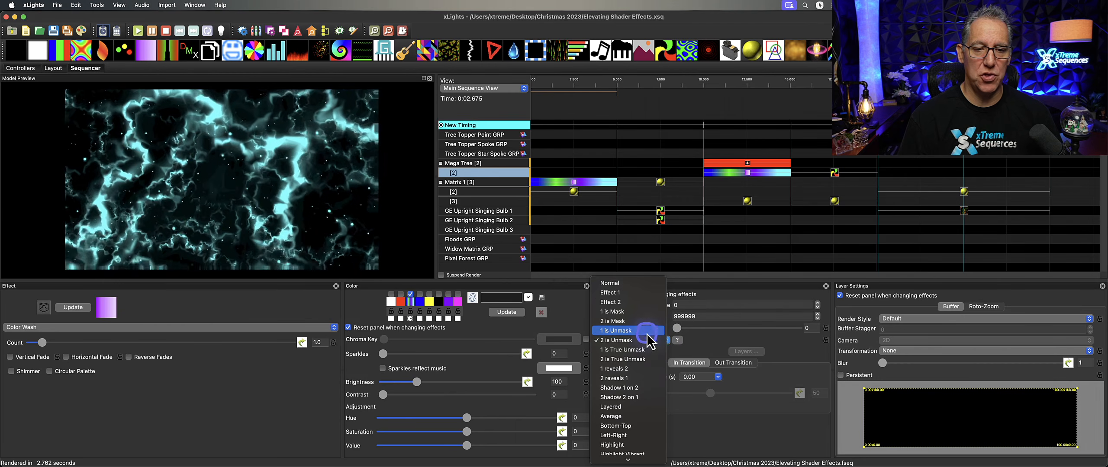
click(648, 332)
click(649, 342)
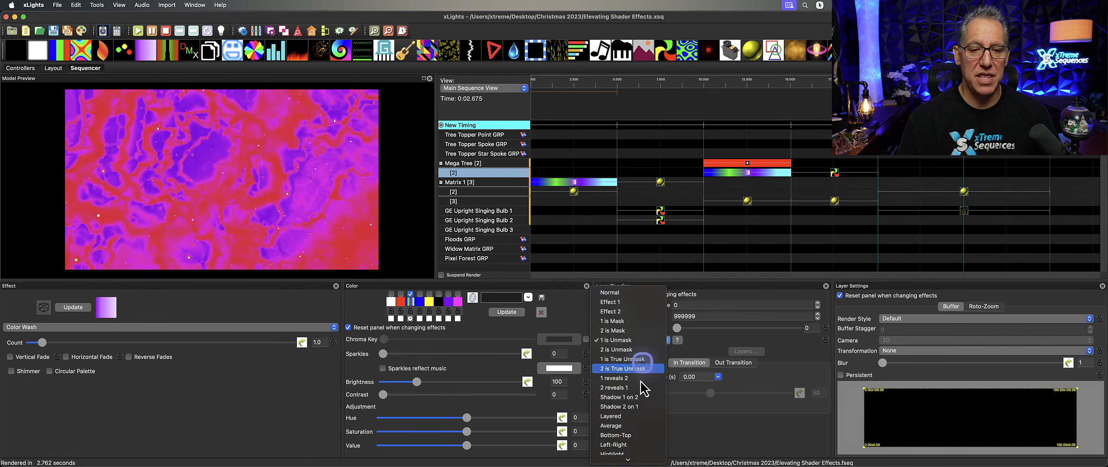
click(626, 449)
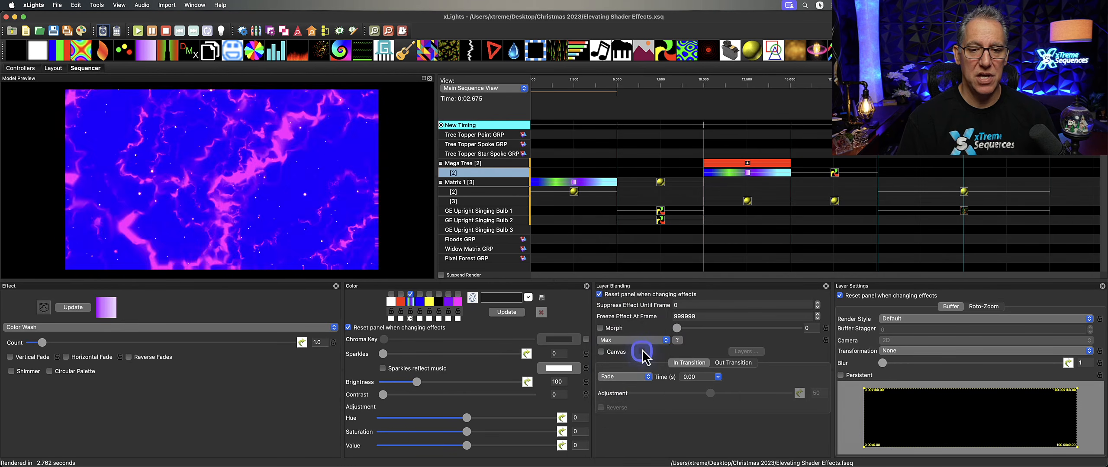
click(638, 341)
click(631, 362)
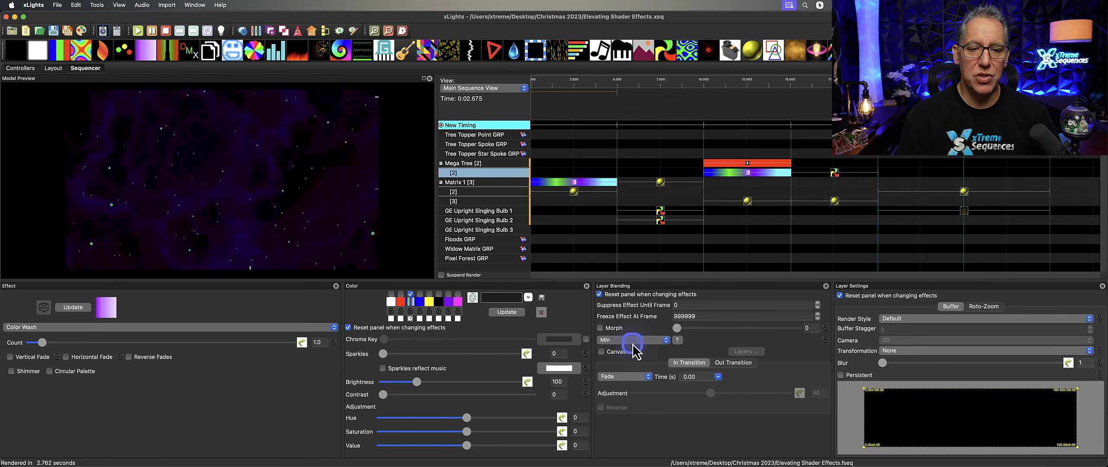
click(632, 341)
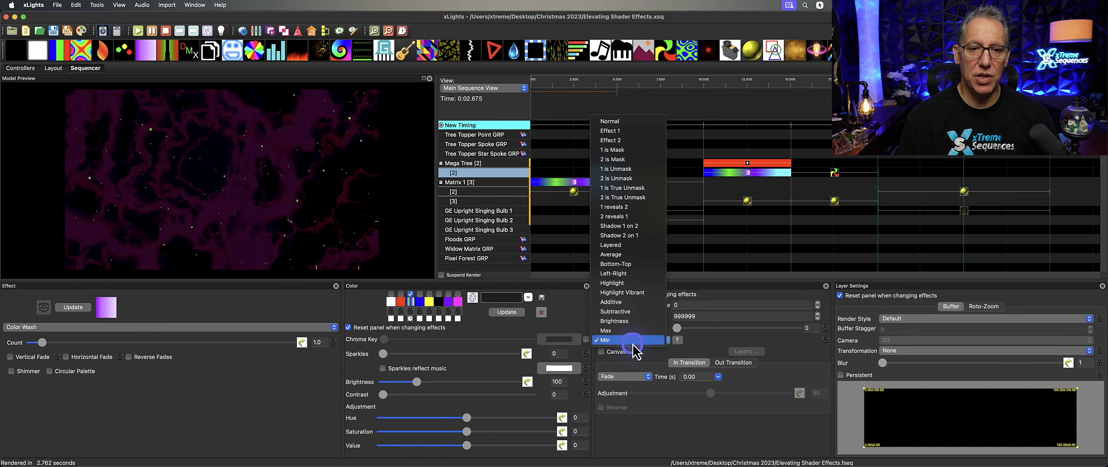
click(637, 178)
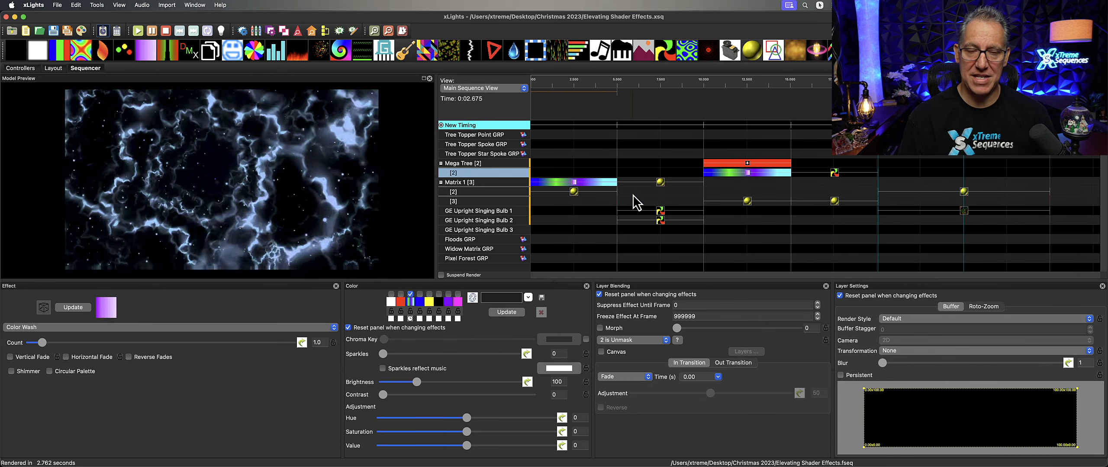
Move the Circle Tunnel shader to Mega Tree layer 2 and the two Pinwheel effects to Matrix 1 layers 2 and 3
click(660, 182)
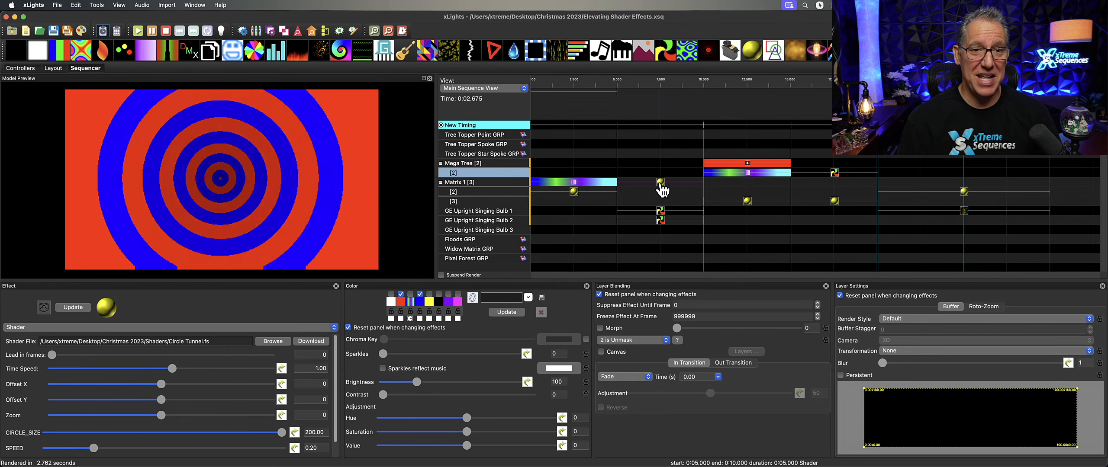
drag(662, 190, 662, 181)
click(661, 210)
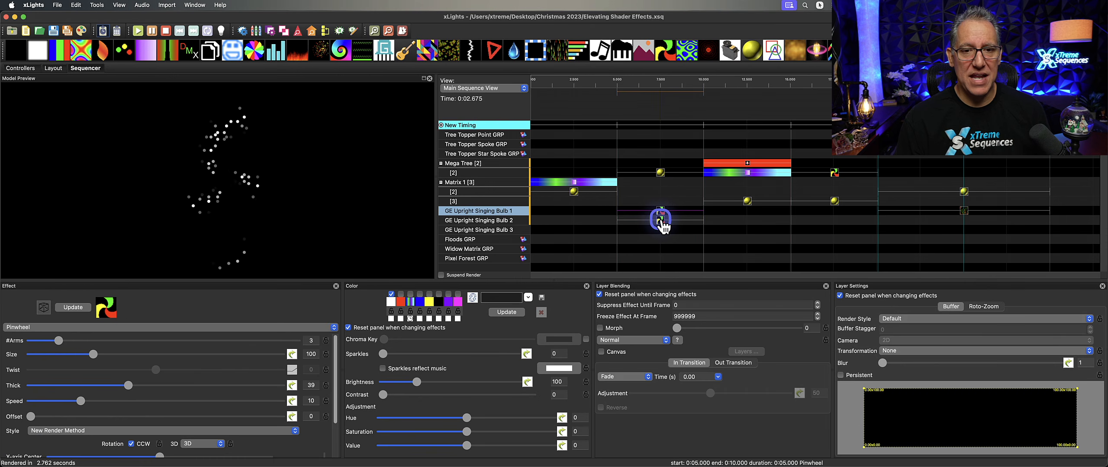
click(663, 222)
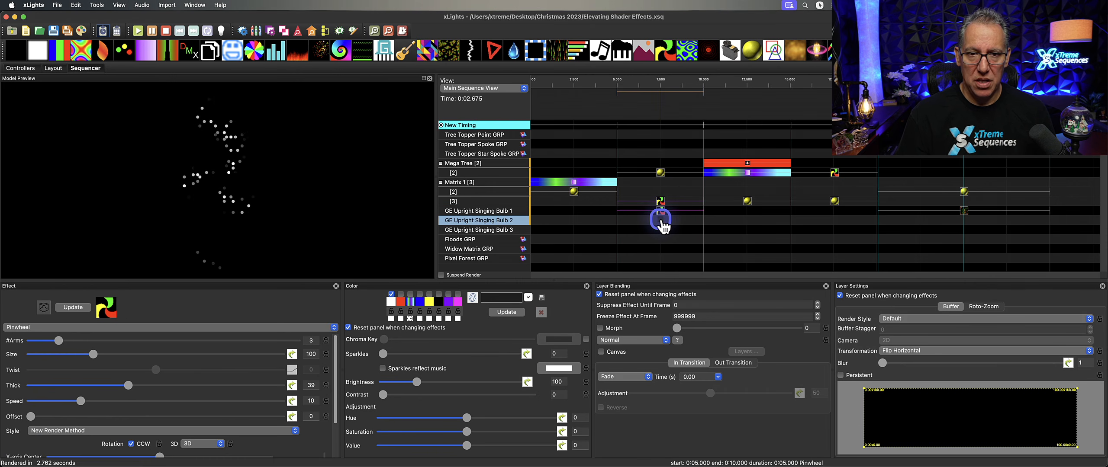
key(Up)
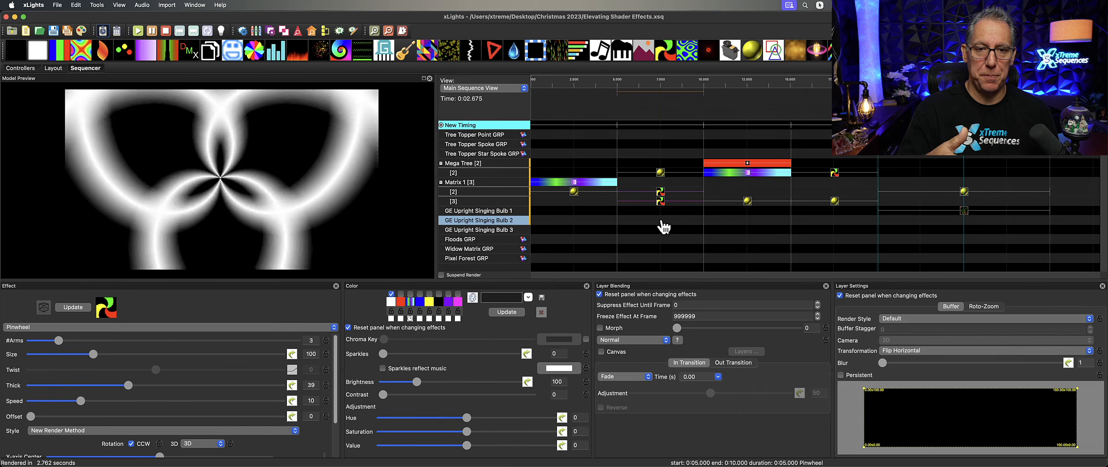
Move the Flip Horizontal Pinwheel off Matrix 1 layer 3 to preview the other Pinwheel alone, and put it back
click(660, 203)
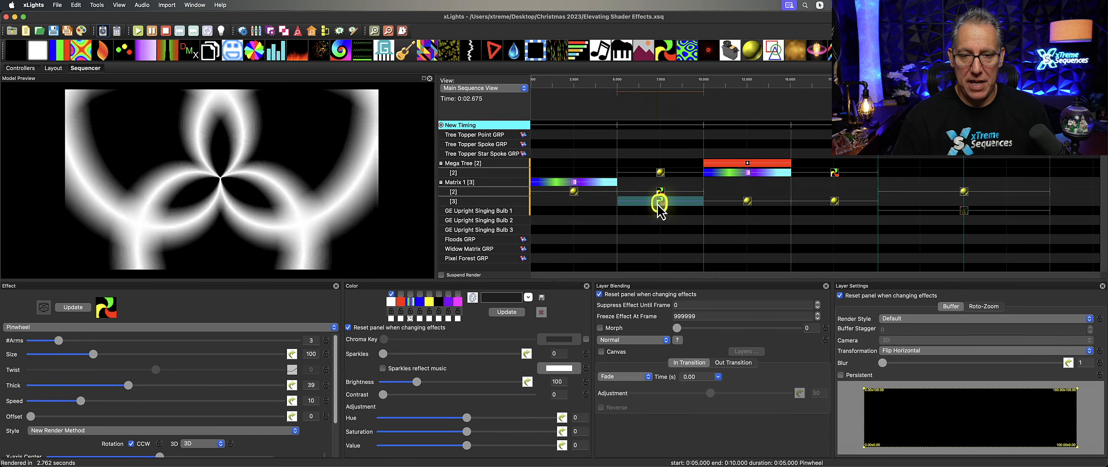
click(661, 192)
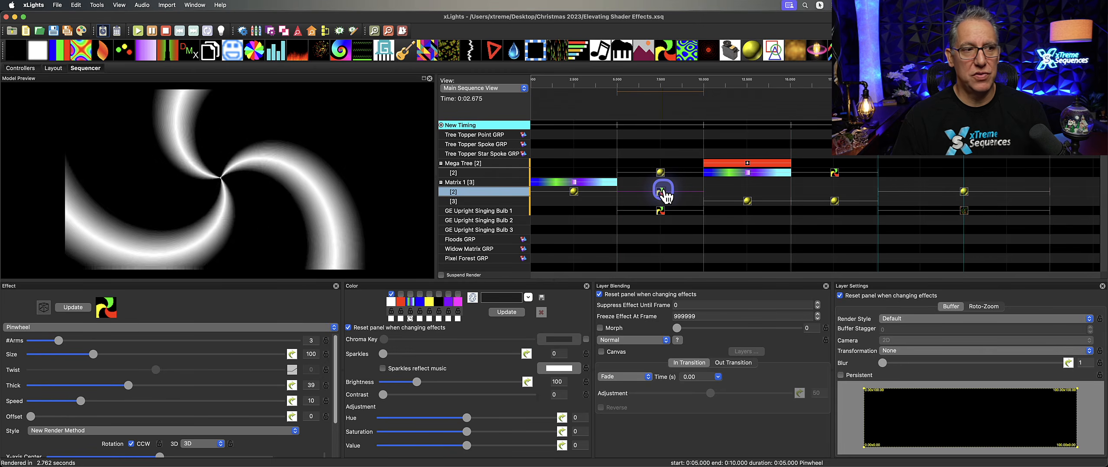
click(661, 211)
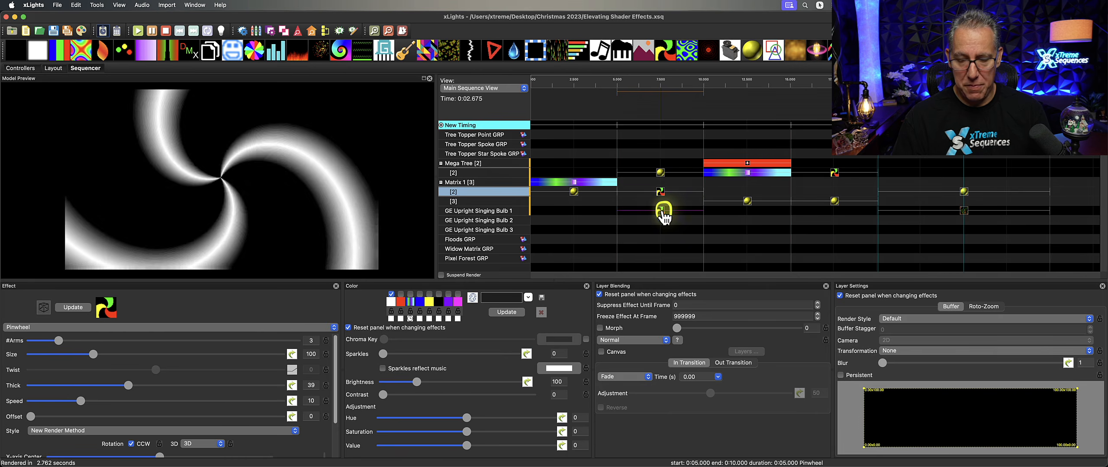
key(Up)
click(921, 352)
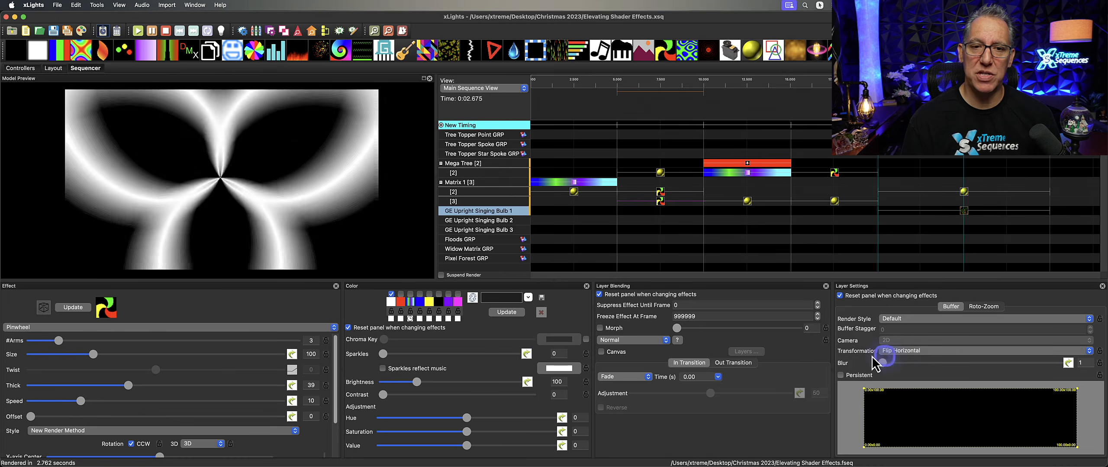
Move the Circle Tunnel shader from Mega Tree layer 2 to Matrix 1's first layer, above the two Pinwheels
click(662, 177)
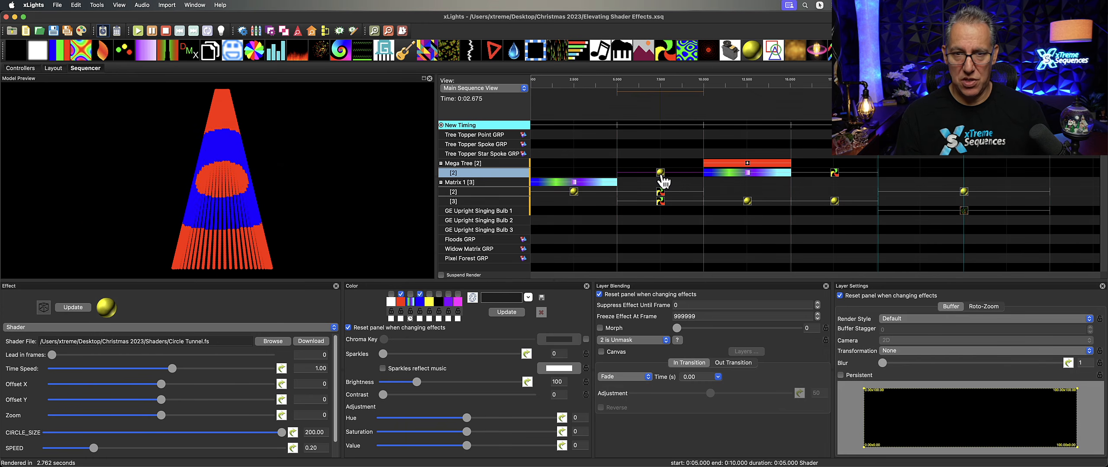
drag(662, 177, 663, 179)
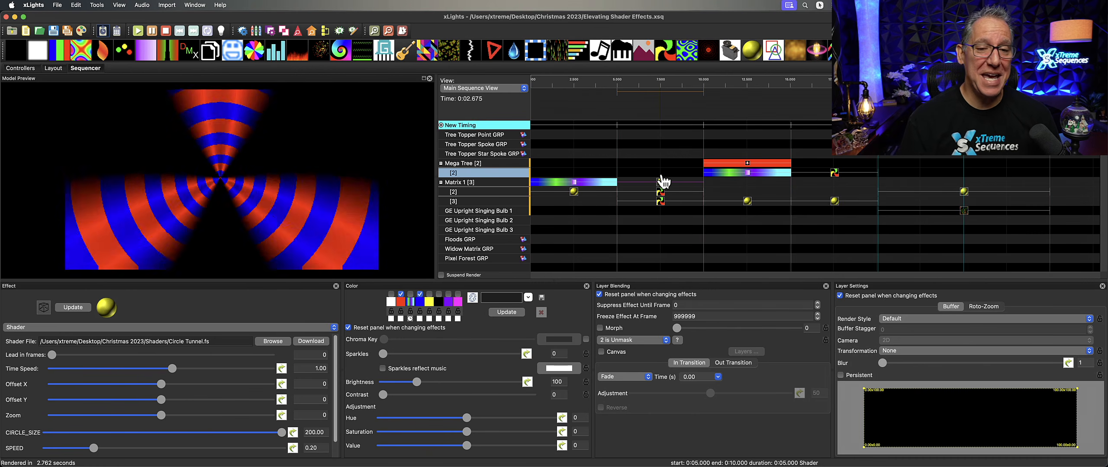
click(661, 192)
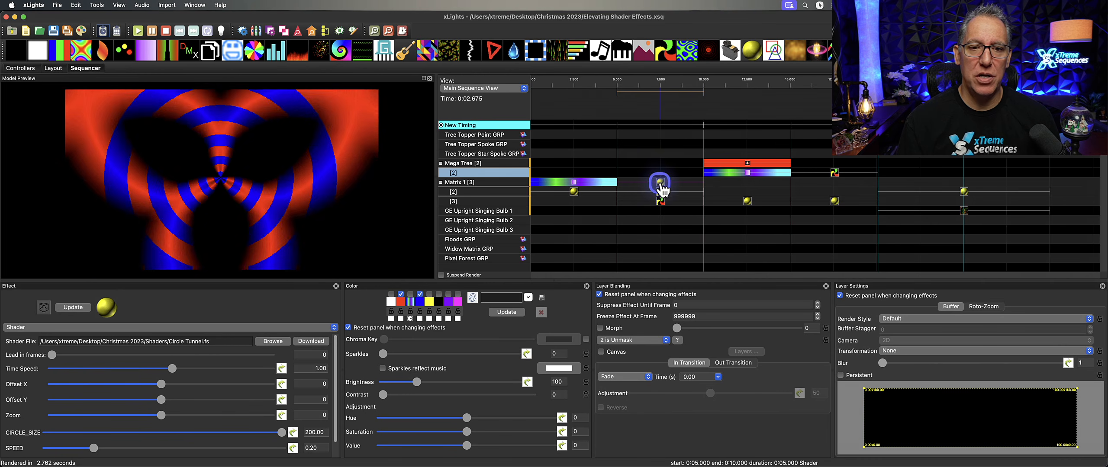
click(661, 182)
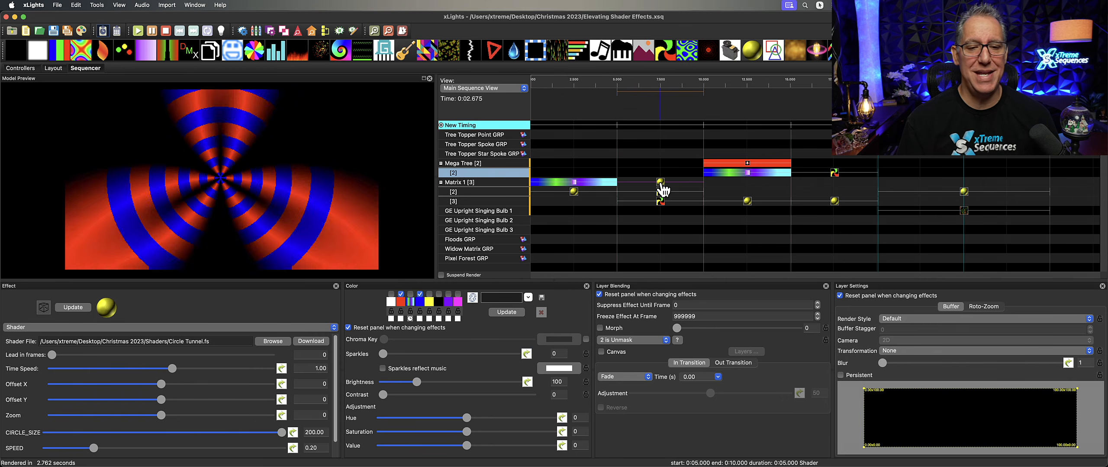
Open the layer blending help text, reposition its window to read the blend mode descriptions, and return to xLights
click(687, 377)
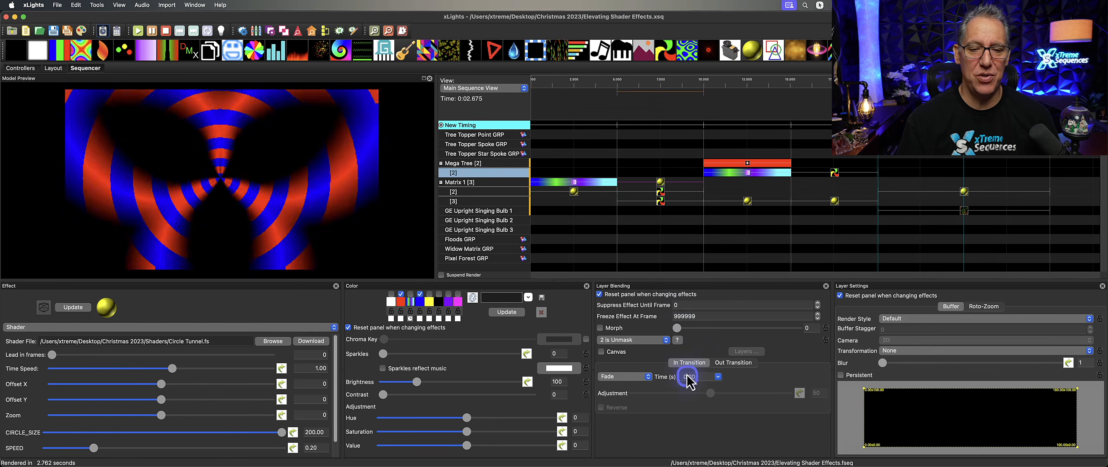
click(679, 342)
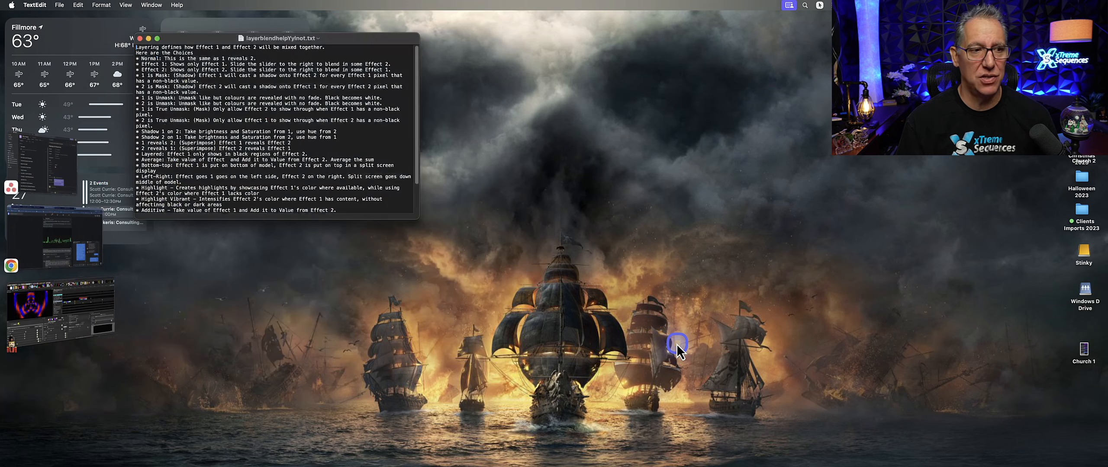
click(336, 40)
drag(336, 40, 636, 49)
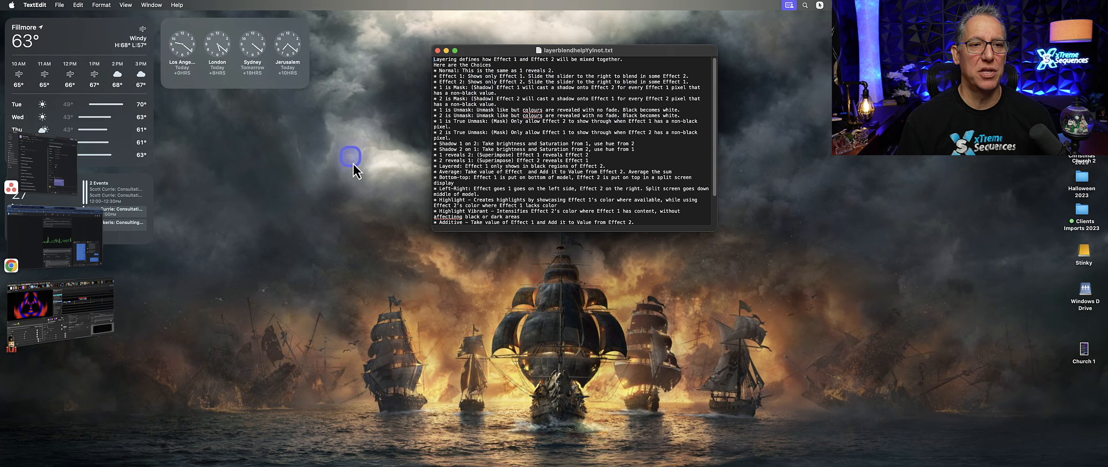
click(53, 324)
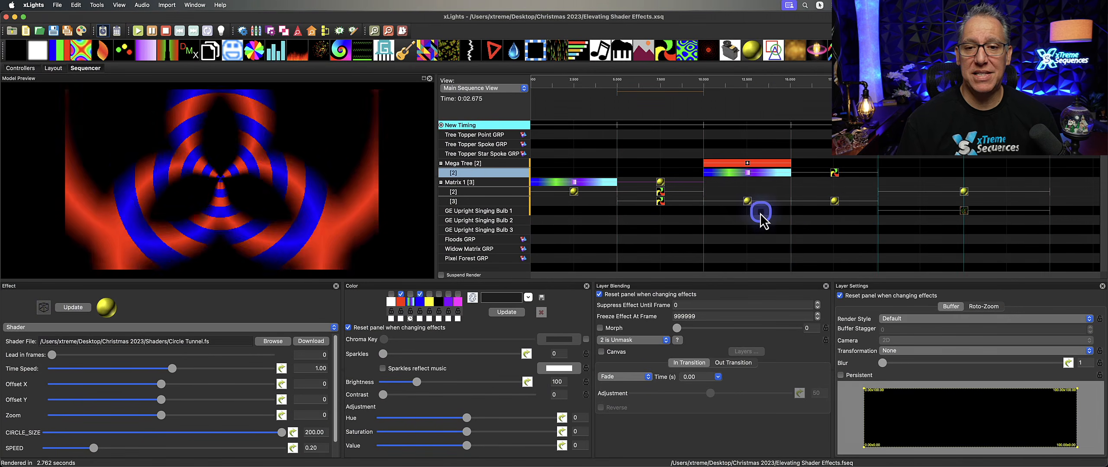
Preview the Cosplay shader on Matrix 1 layer 3 and move the Color Wash from Mega Tree layer 2 to Matrix 1 layer 2 above it
click(749, 200)
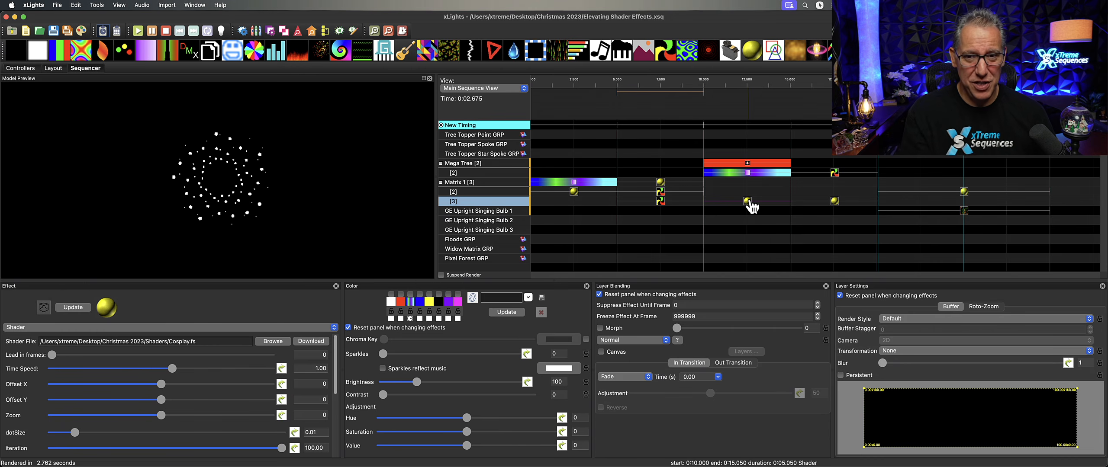
click(747, 173)
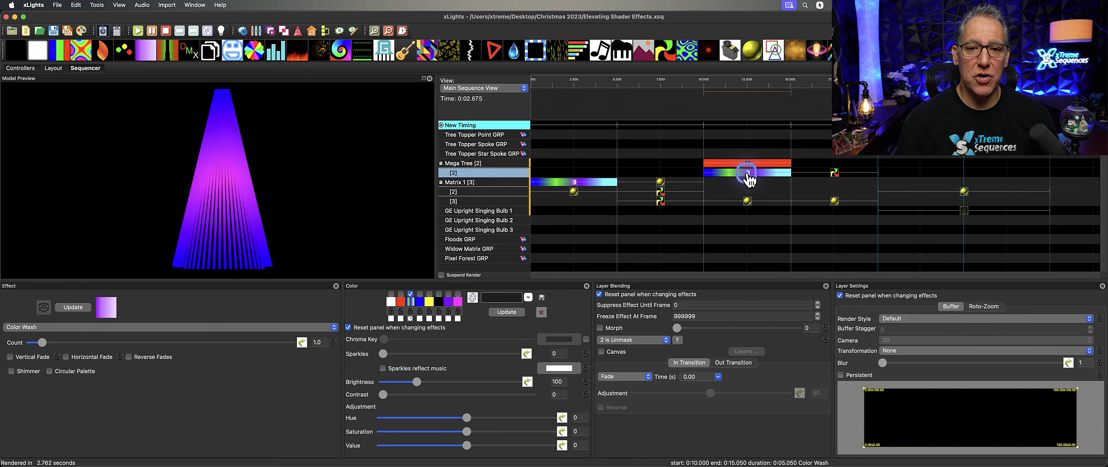
key(Down)
key(Down)
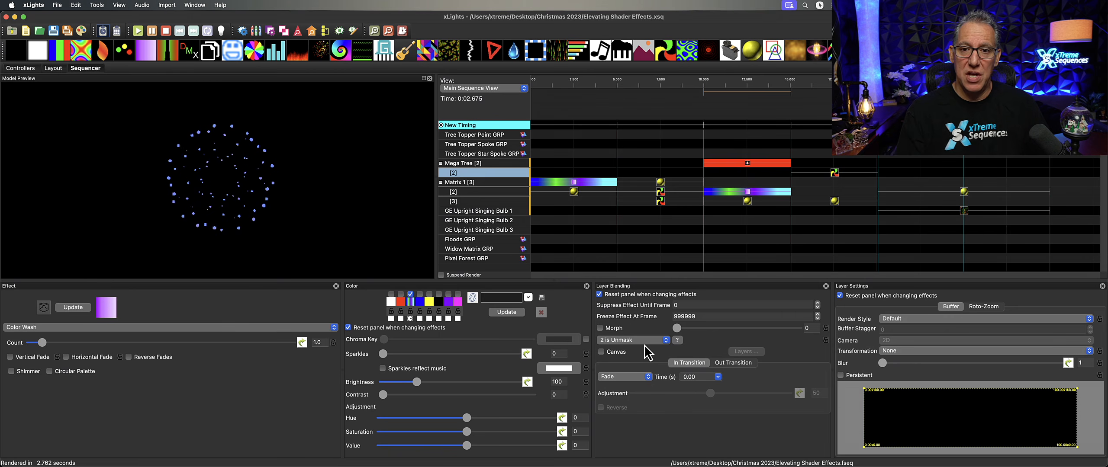
click(676, 328)
Move the Shockwave effect from Mega Tree to Matrix 1's first layer, above the Color Wash and the Cosplay shader
click(747, 164)
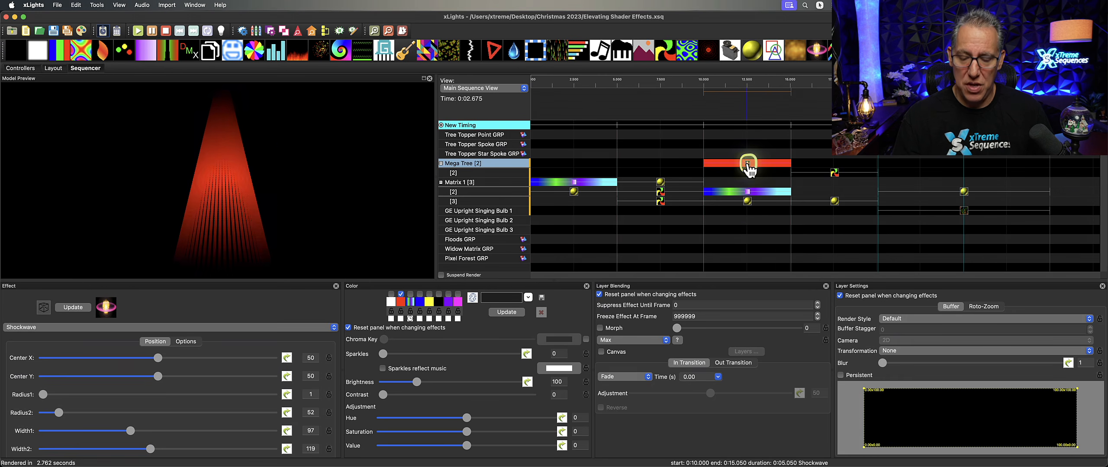
drag(749, 167, 750, 172)
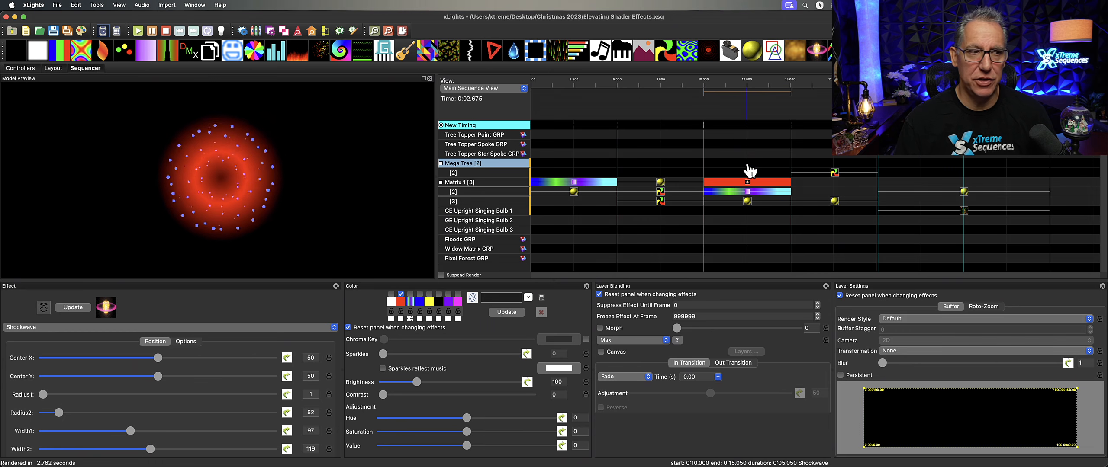
click(748, 251)
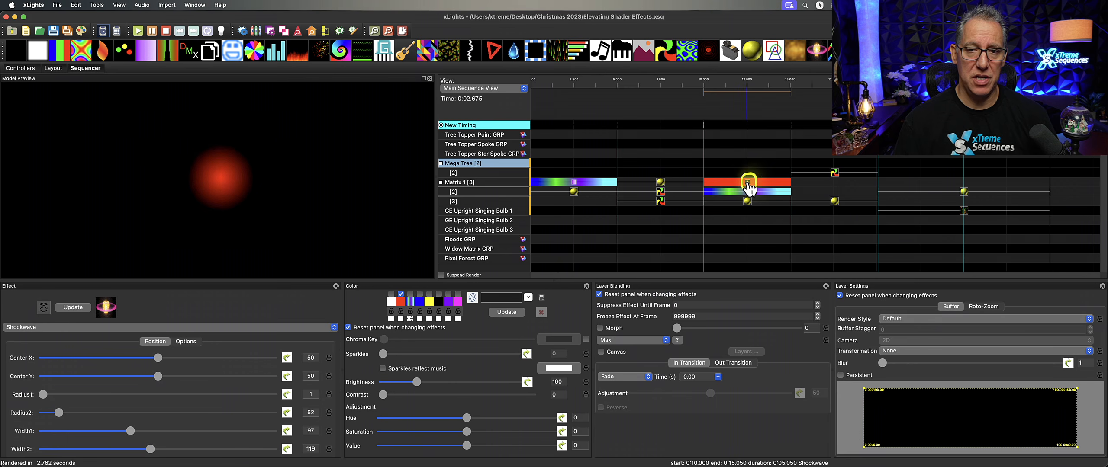
Isolate the Shockwave with Effect 1 blending and raise its Radius1 to 164
click(626, 344)
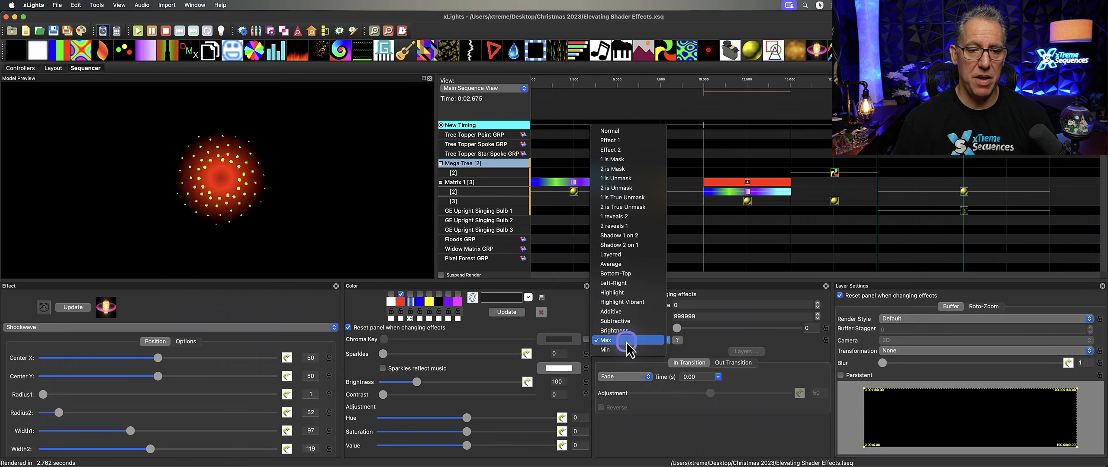
click(622, 140)
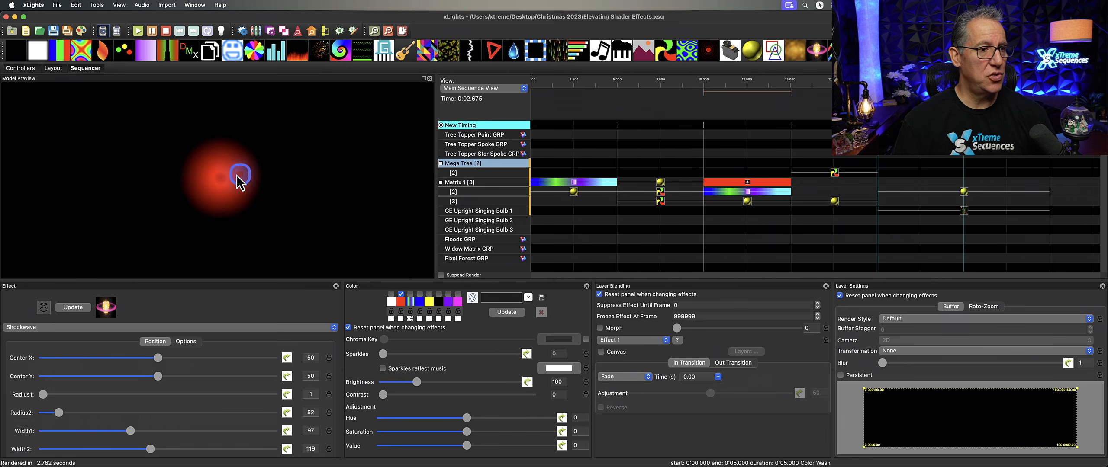
drag(43, 396, 98, 401)
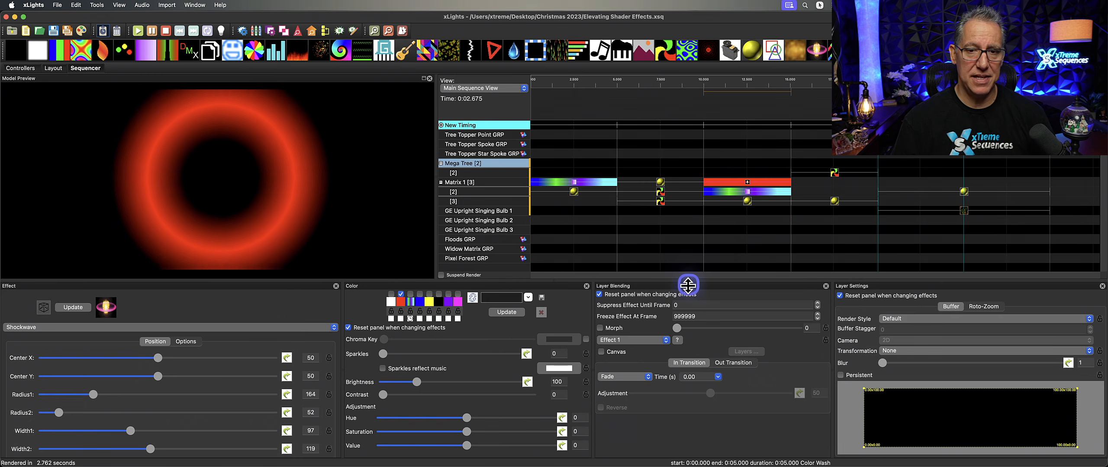
Set the Shockwave's layer blending to Max and its Radius1 to 0
click(632, 340)
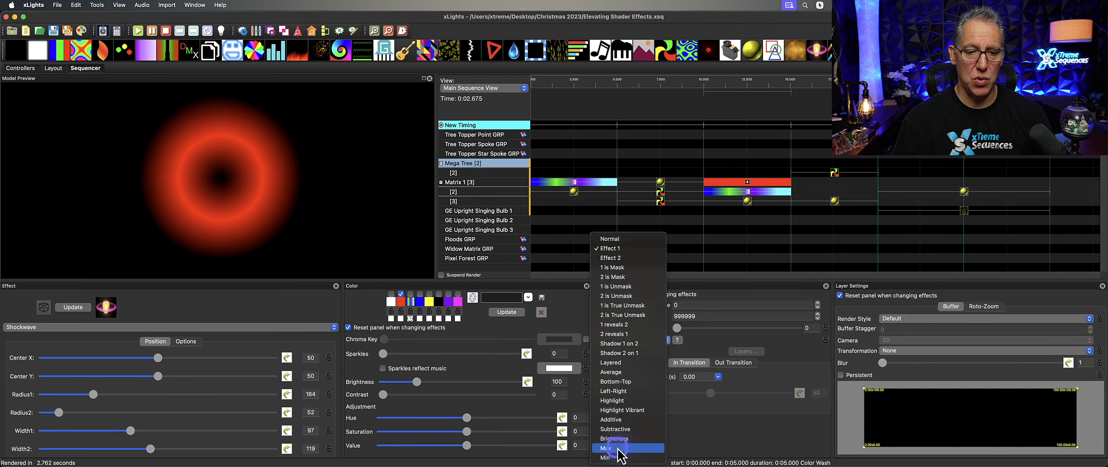
click(618, 449)
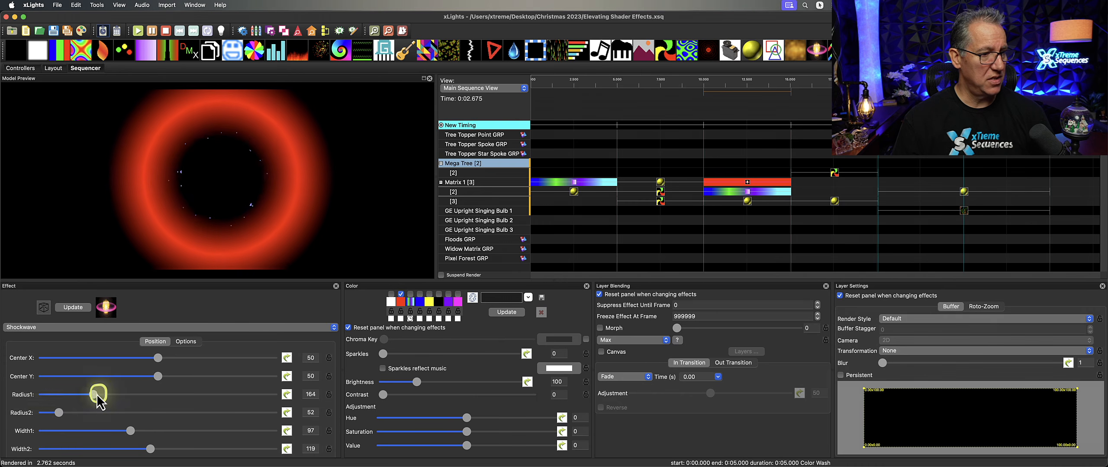
drag(93, 395, 40, 395)
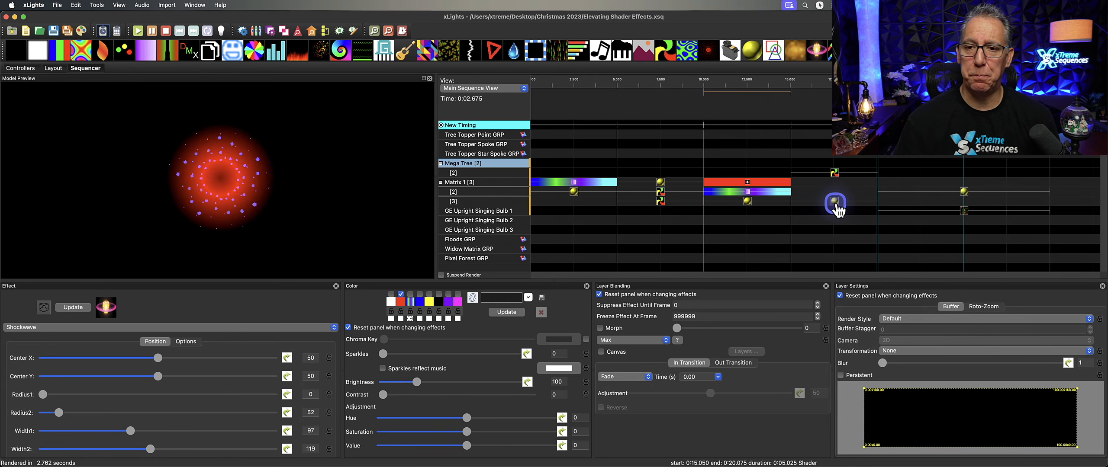
Preview the GreatBallOfFire shader on Matrix 1 layer 3 and move the Pinwheel from Mega Tree layer 2 to Matrix 1 layer 2 above it
click(836, 202)
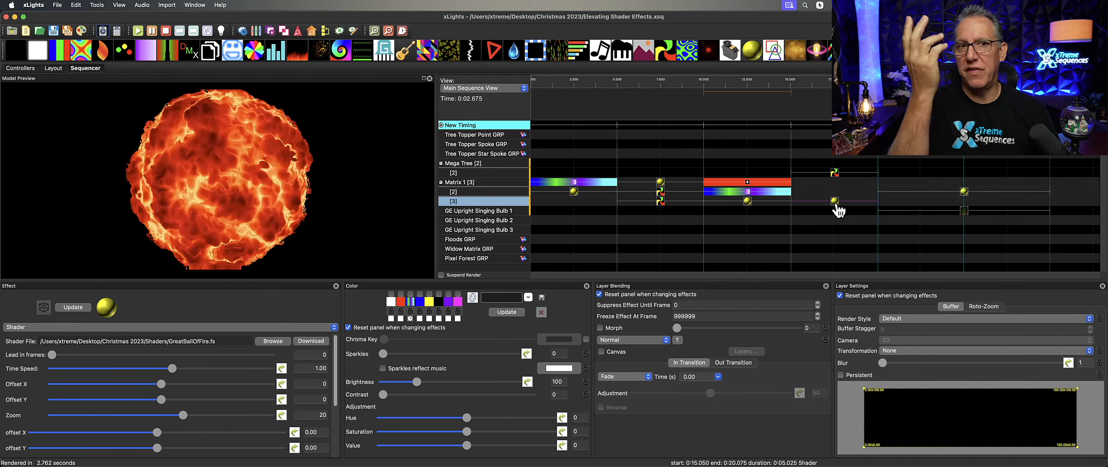
click(834, 173)
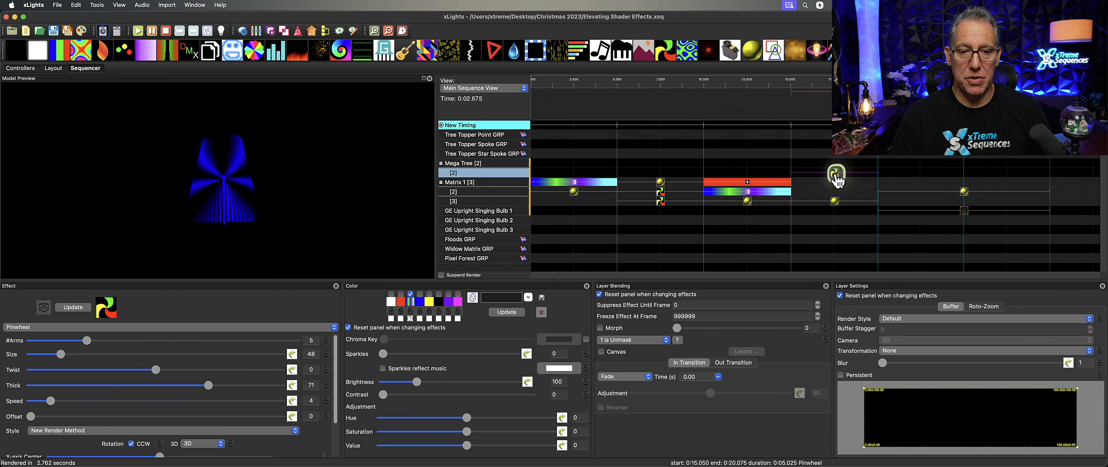
key(Down)
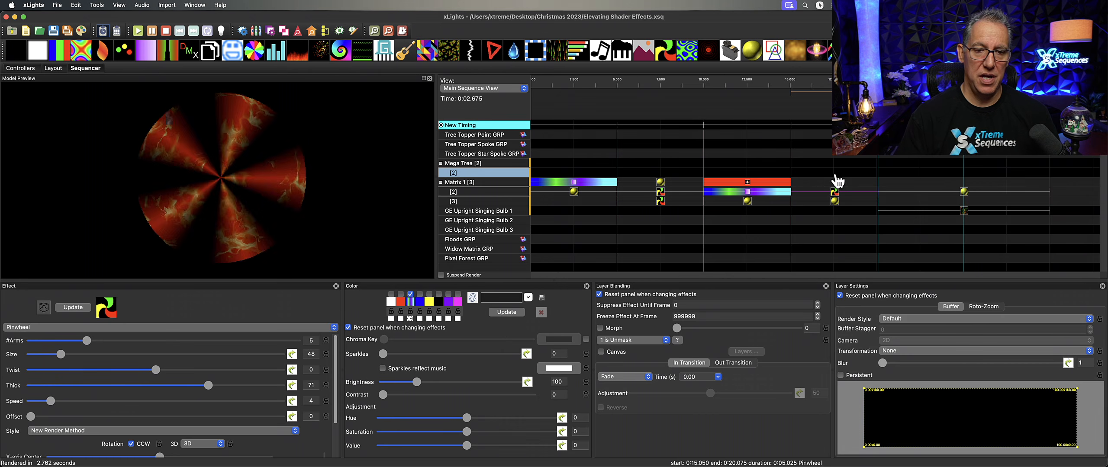
Try 2 is Unmask blending on the Pinwheel over the fire shader, and return it to 1 is Unmask
click(629, 340)
click(630, 350)
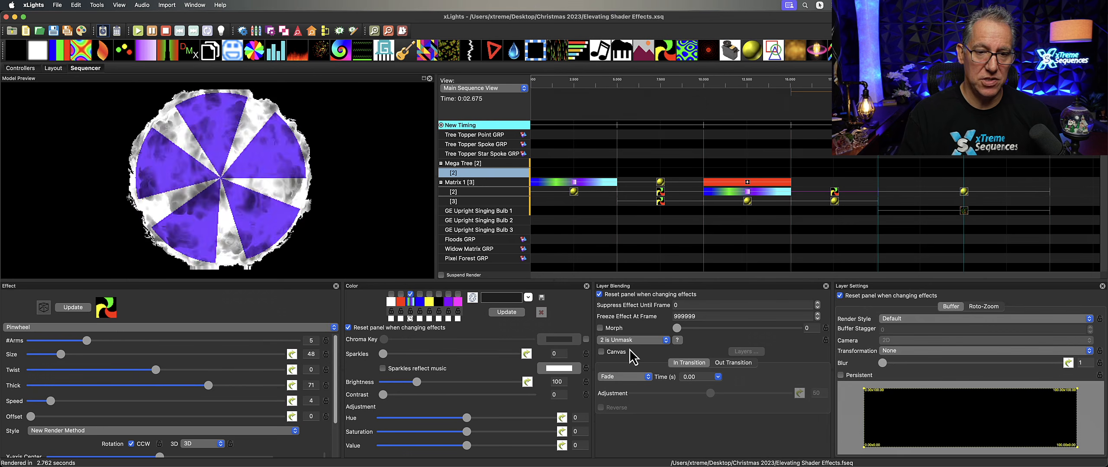
click(633, 340)
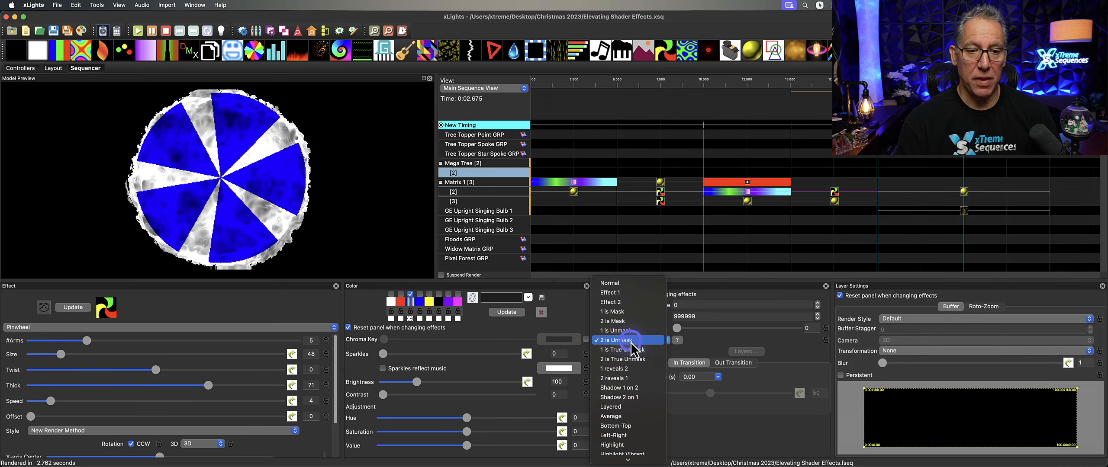
click(616, 331)
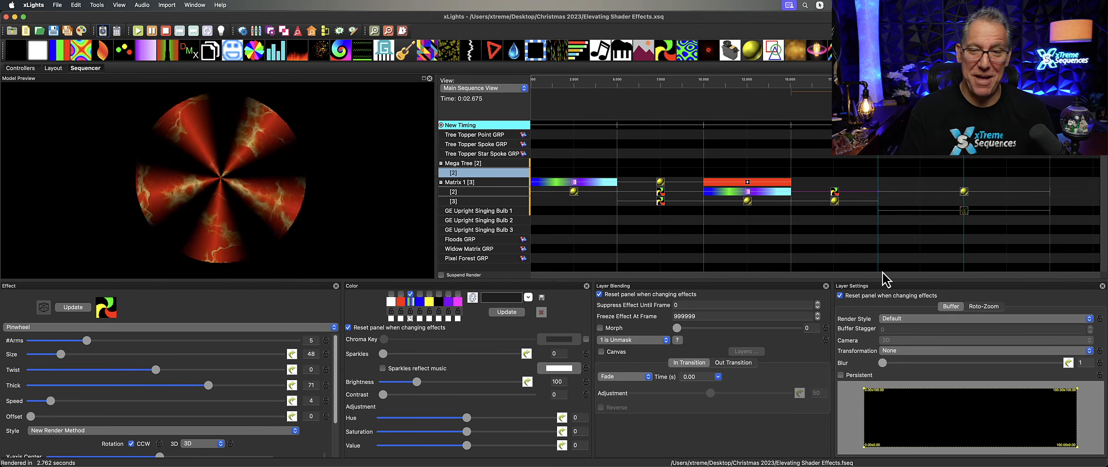
Preview the Zoom Loop shader on Matrix 1 layer 2, switching its blending to Normal and back to Min
click(965, 192)
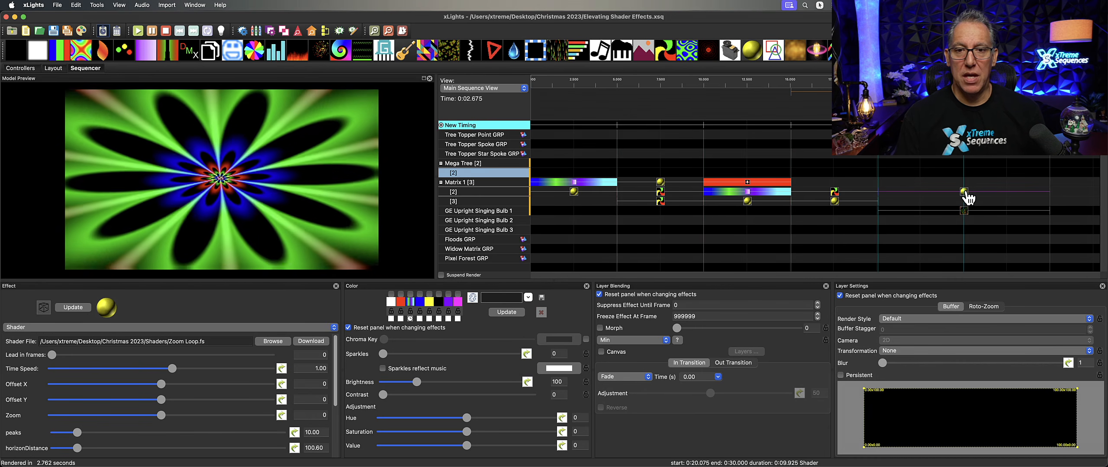
click(965, 196)
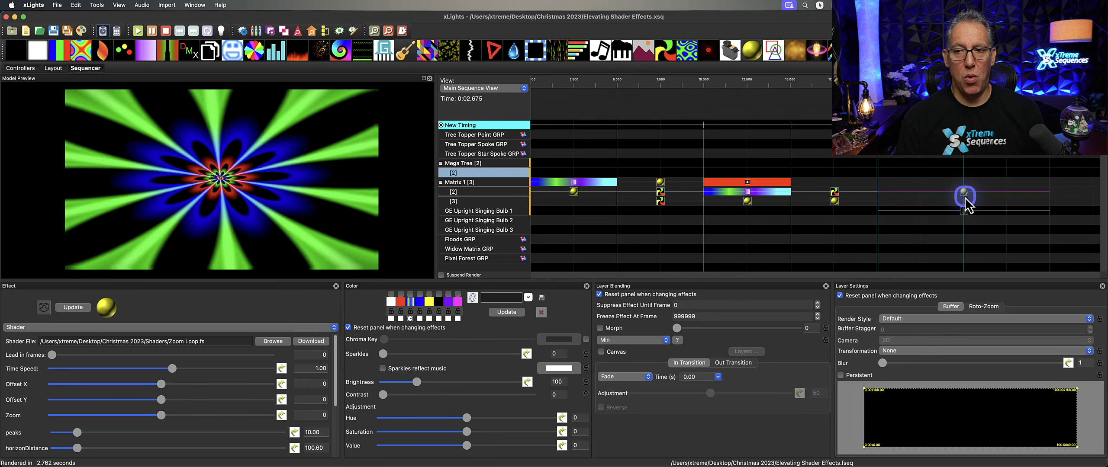
click(631, 341)
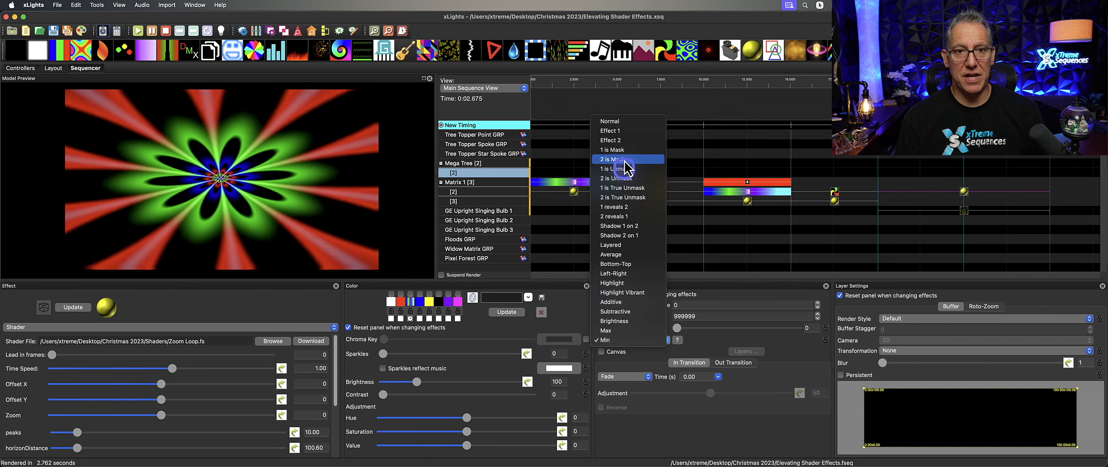
click(626, 132)
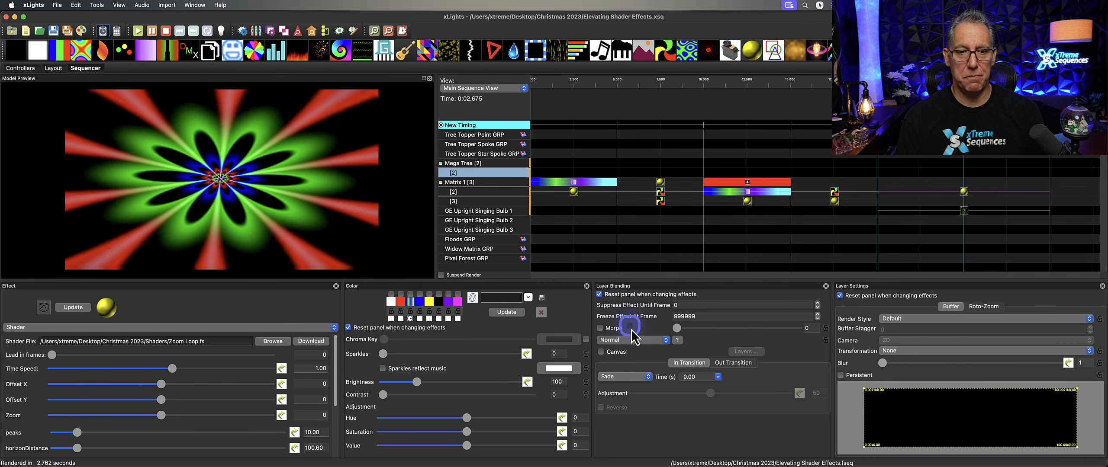
click(631, 341)
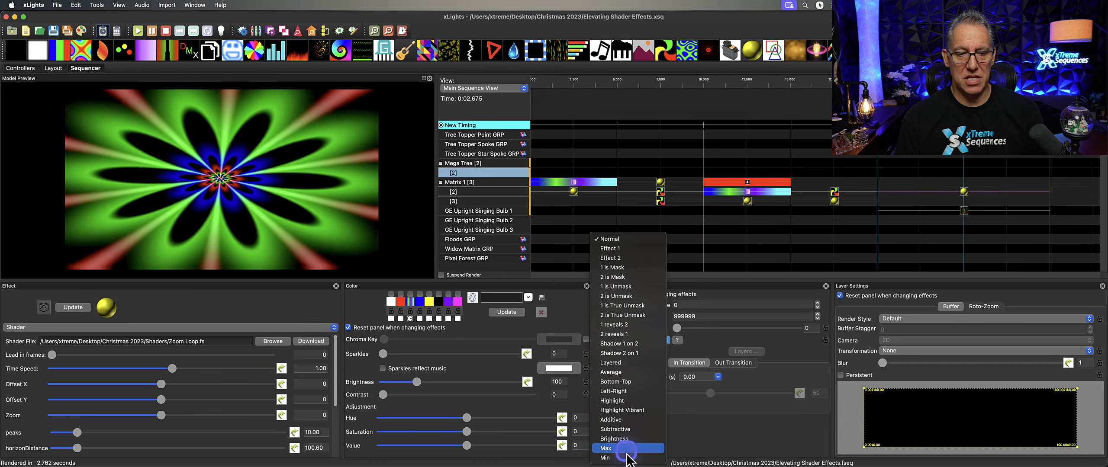
click(626, 454)
Cut the Meteors effect from GE Upright Singing Bulb 1 and place it on Matrix 1 layer 3, beneath the Zoom Loop shader
click(963, 210)
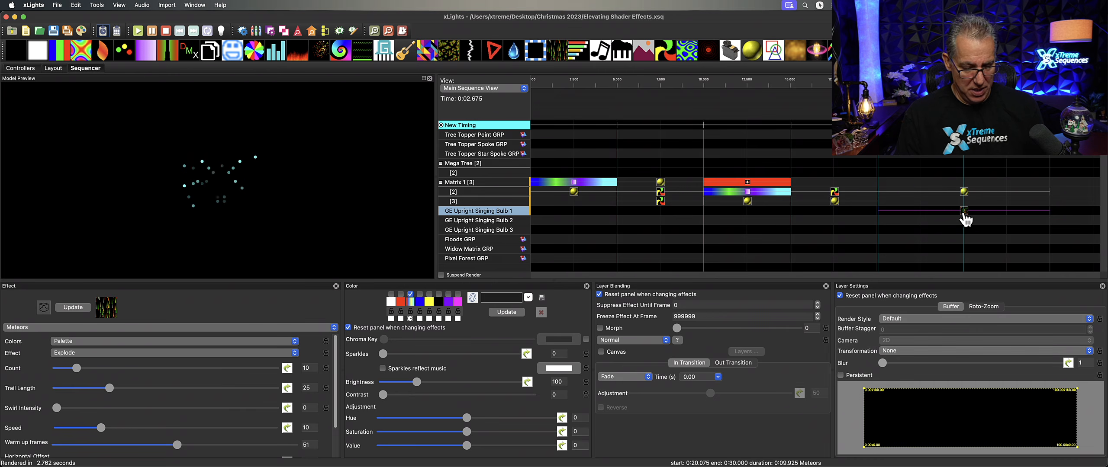
key(Delete)
click(939, 176)
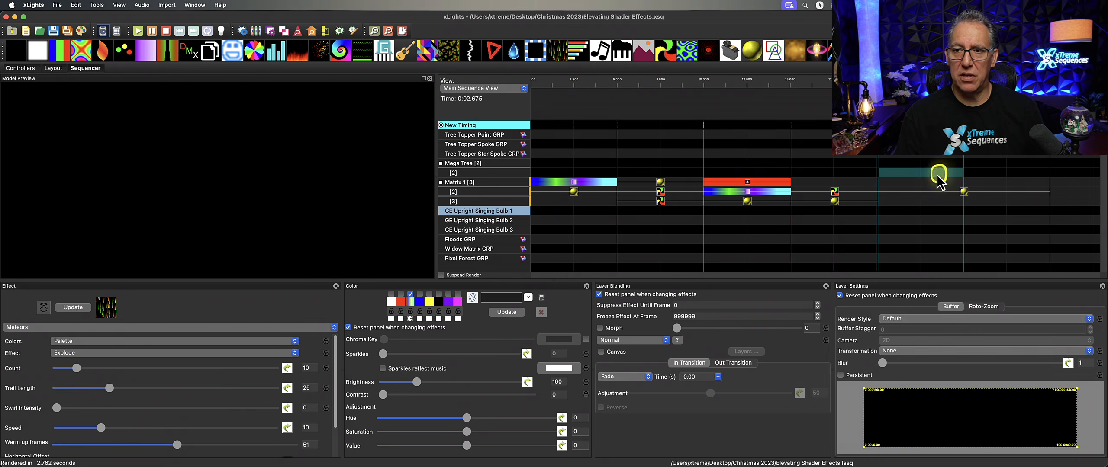
key(super+v)
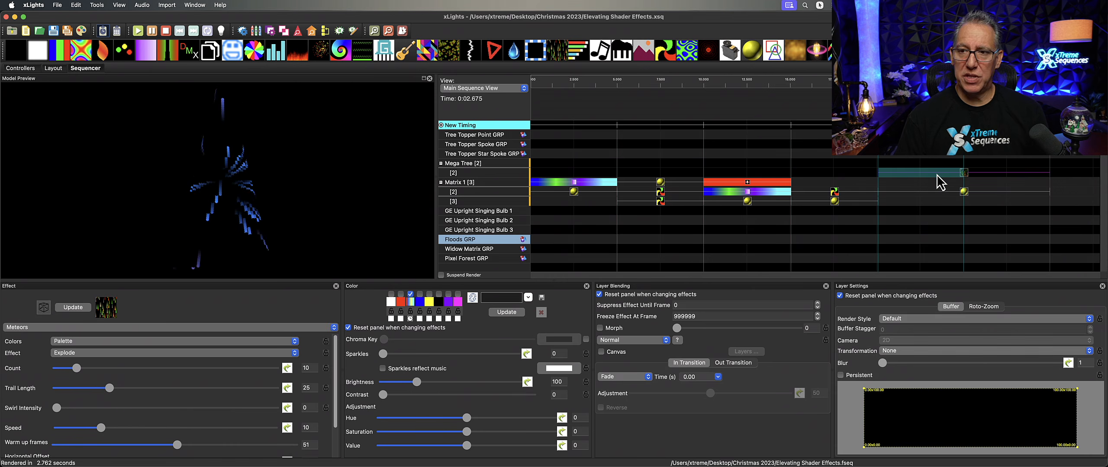
drag(937, 174, 928, 202)
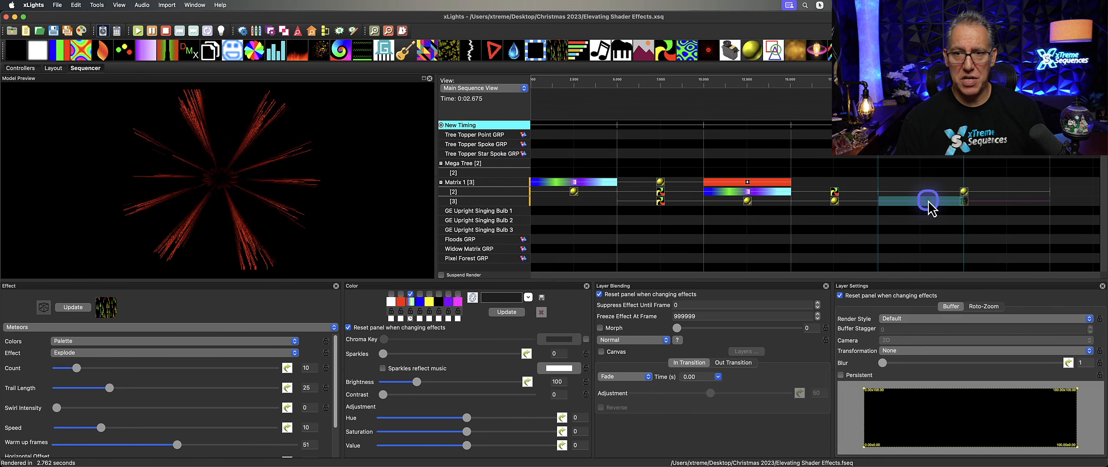
click(982, 270)
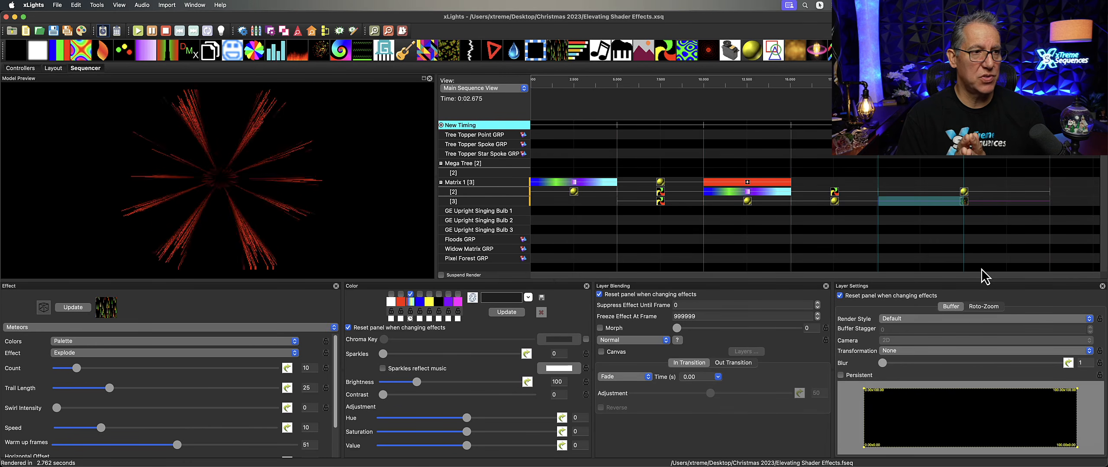
Try blur values of 2 and 4 on the Meteors effect on Matrix 1 layer 3, and return the blur to 1
click(964, 201)
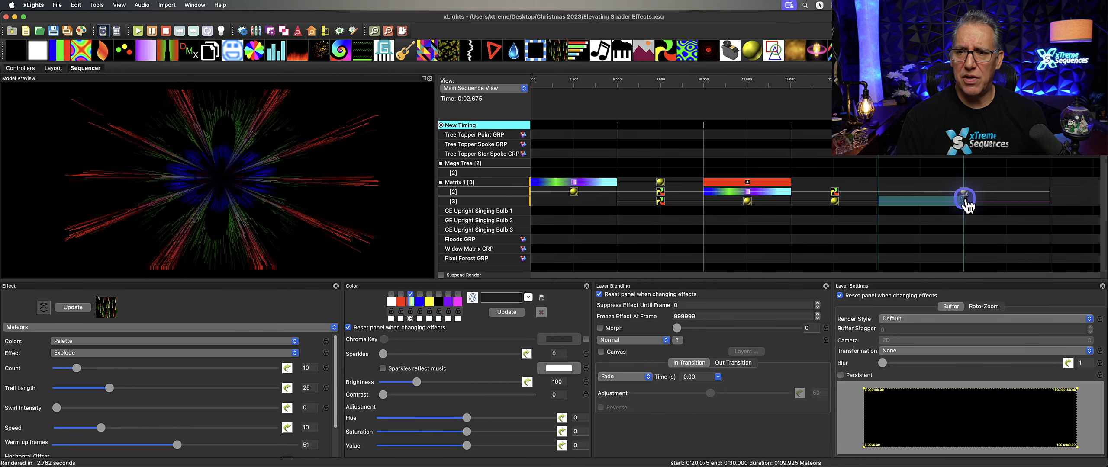
click(907, 363)
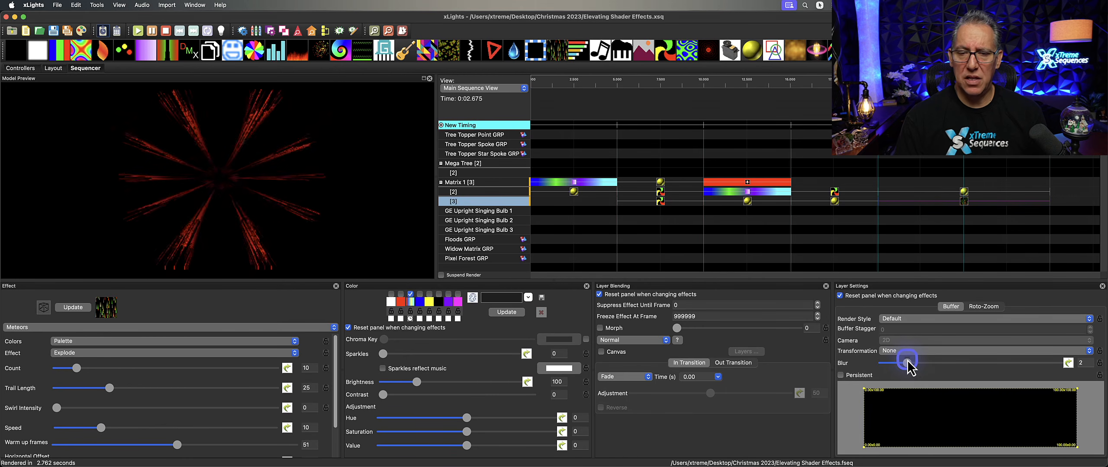
click(927, 363)
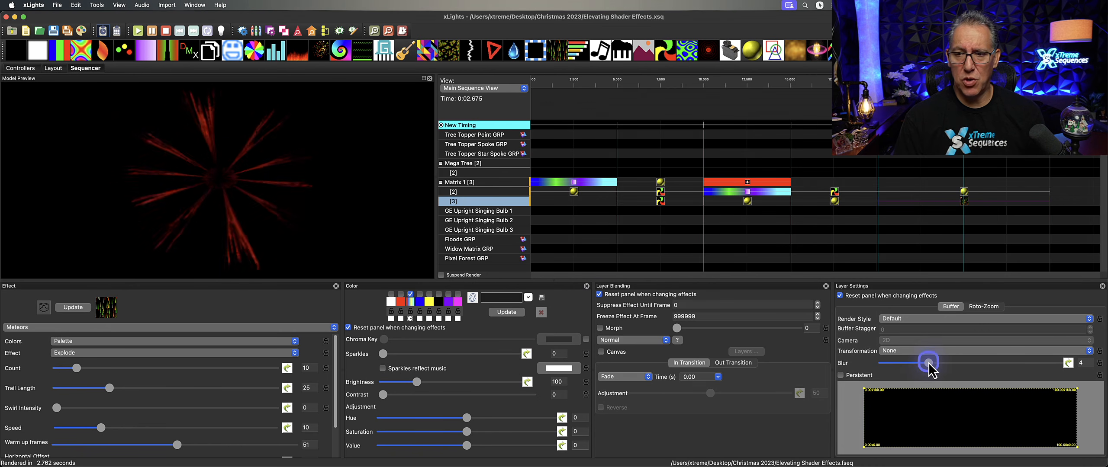
click(278, 221)
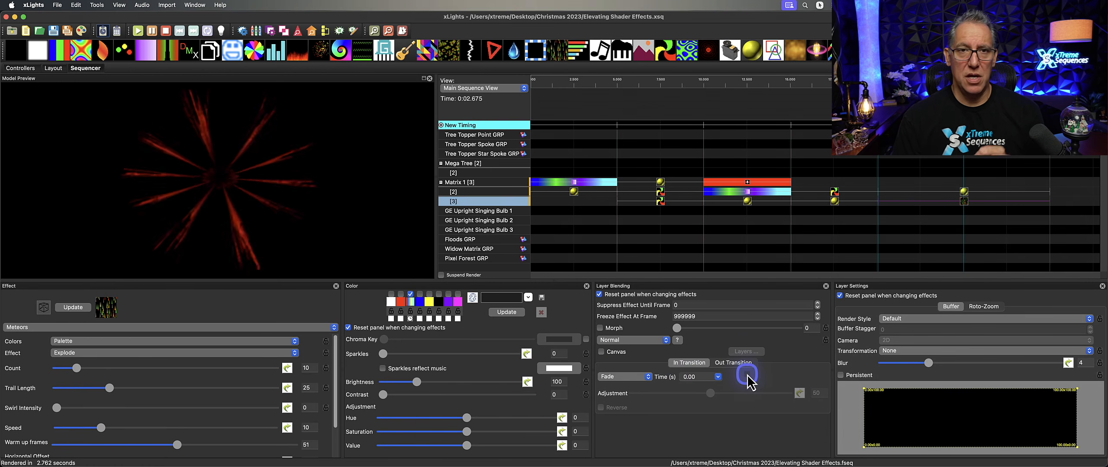
drag(929, 363, 883, 371)
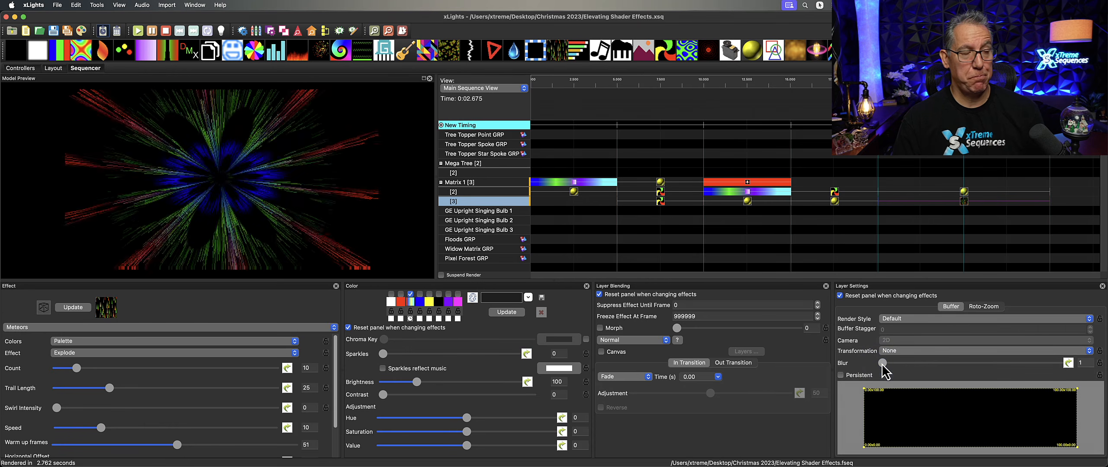